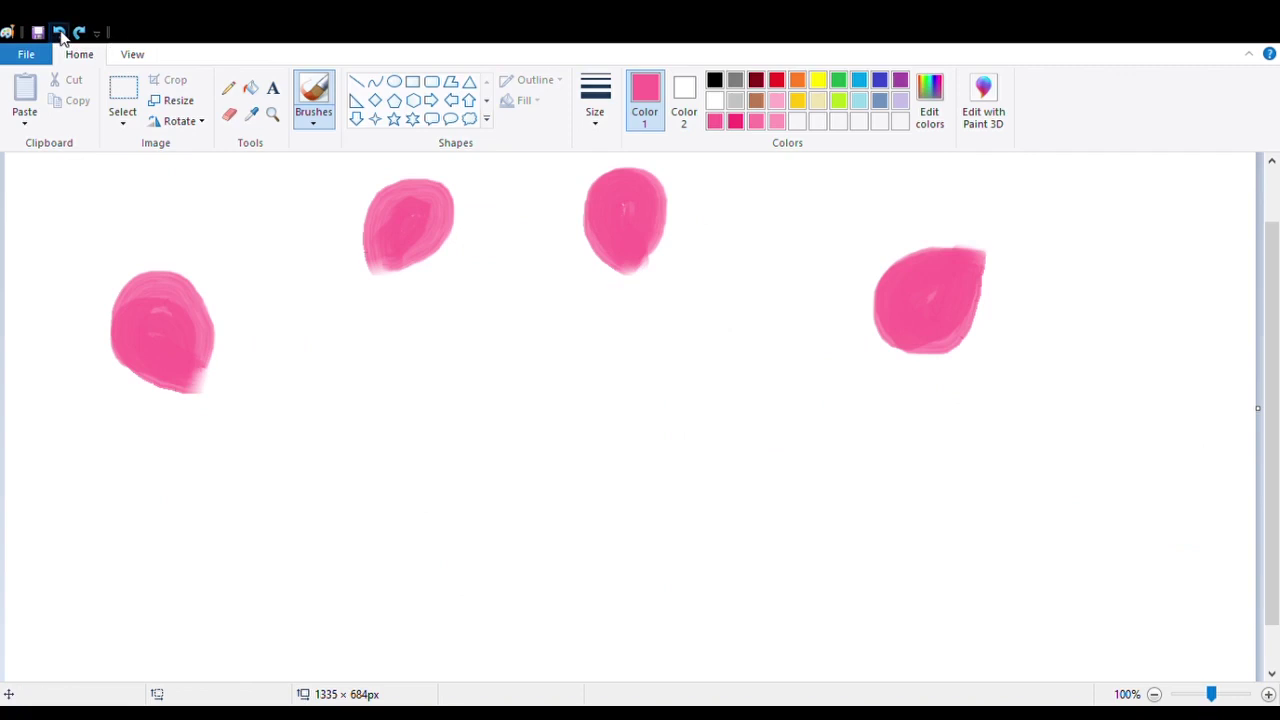
left_click(59, 33)
left_click(80, 33)
left_click(80, 33)
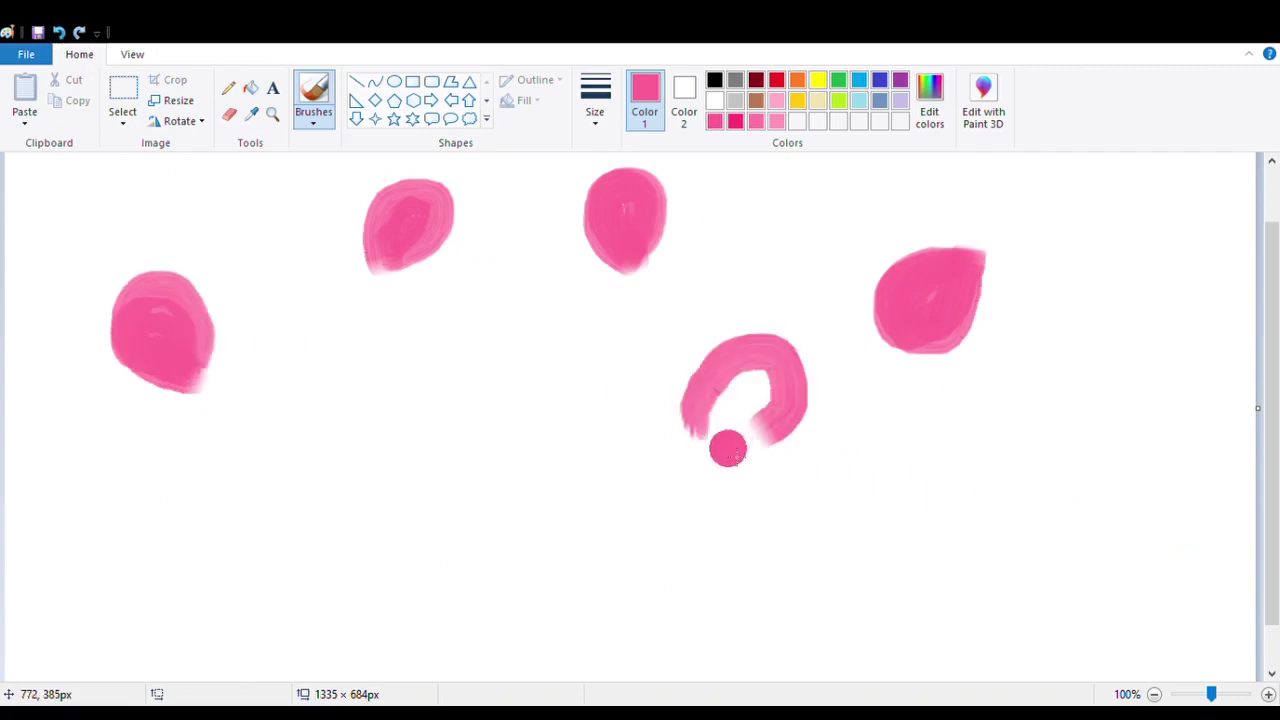
mouse_move(728, 449)
left_mouse_down()
mouse_move(788, 398)
mouse_move(722, 433)
mouse_move(770, 404)
mouse_move(755, 453)
mouse_move(707, 468)
mouse_move(755, 440)
mouse_move(755, 463)
mouse_move(713, 418)
left_mouse_up()
left_click(59, 33)
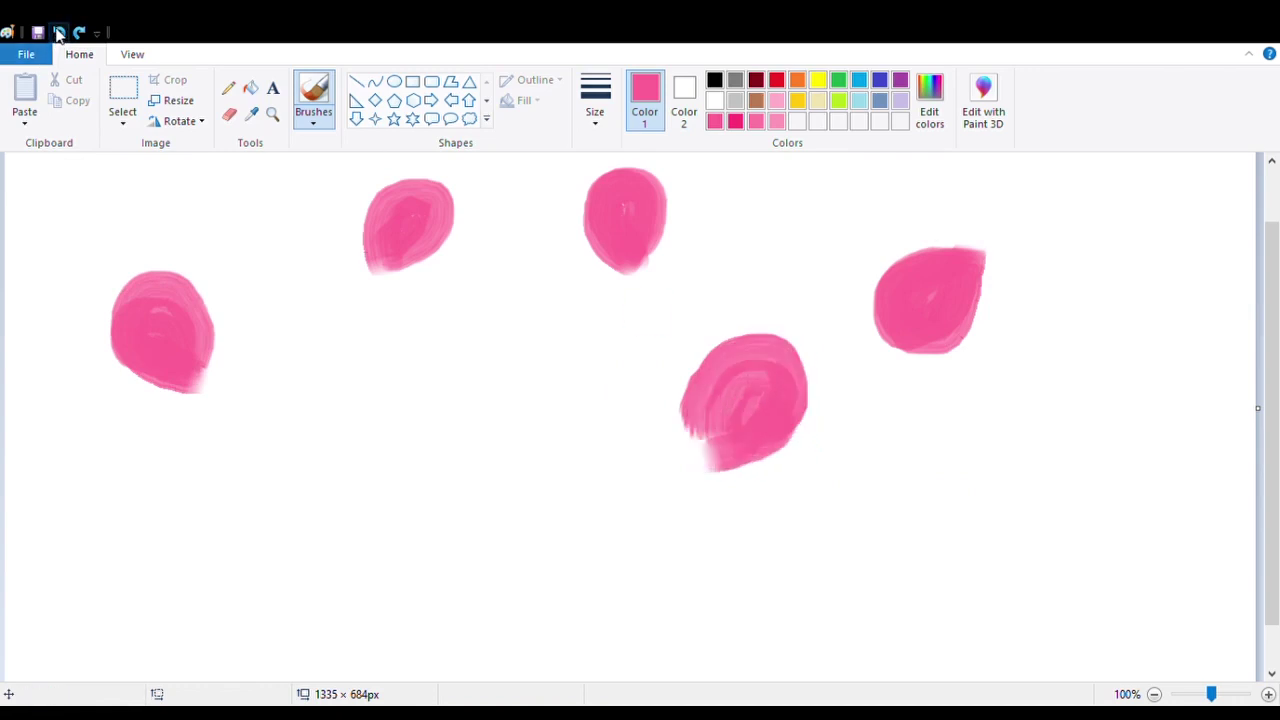
left_click(59, 33)
left_click(59, 33)
- Paint three pink teardrop petals across the middle of the canvas: one near the centre, one toward the right, one toward the left
mouse_move(643, 492)
left_mouse_down()
mouse_move(684, 395)
mouse_move(660, 498)
left_mouse_up()
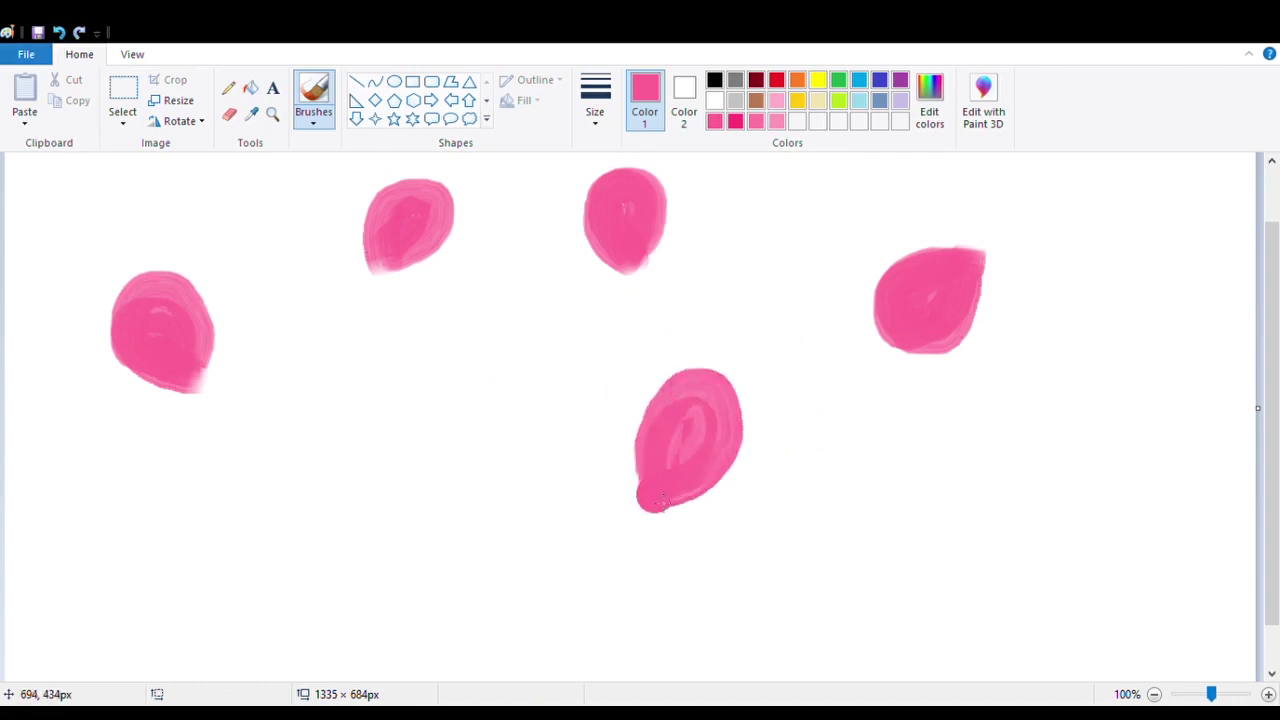
mouse_move(1030, 521)
left_mouse_down()
mouse_move(1070, 371)
mouse_move(1082, 467)
mouse_move(1032, 503)
mouse_move(1080, 408)
mouse_move(1035, 497)
left_mouse_up()
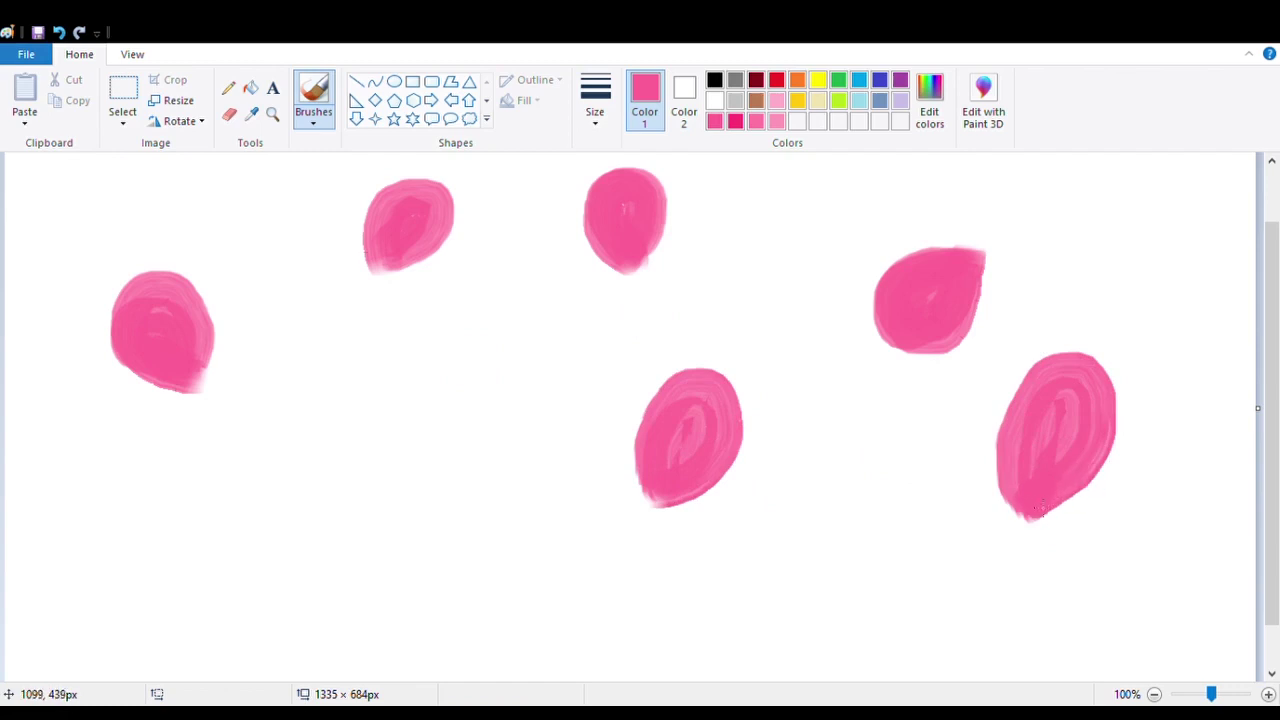
mouse_move(1063, 378)
left_mouse_down()
mouse_move(1019, 451)
mouse_move(1033, 524)
left_mouse_up()
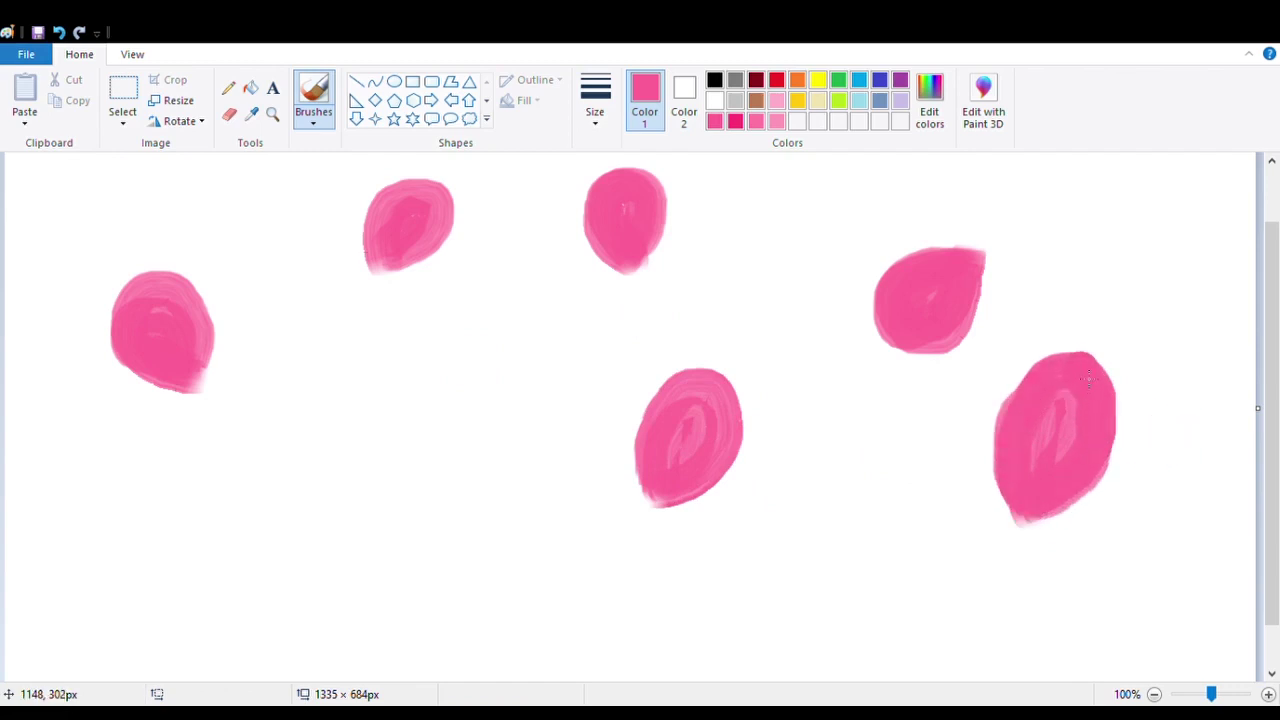
mouse_move(428, 542)
left_mouse_down()
mouse_move(417, 500)
mouse_move(334, 489)
mouse_move(457, 526)
mouse_move(380, 487)
left_mouse_up()
- Paint five pink petals along the lower part of the canvas: two at the right, one left of centre and two at the left
mouse_move(918, 572)
left_mouse_down()
mouse_move(845, 622)
mouse_move(857, 677)
left_mouse_up()
scroll(857, 677, "down", 1)
mouse_move(900, 523)
left_mouse_down()
mouse_move(870, 630)
mouse_move(920, 520)
left_mouse_up()
mouse_move(1048, 526)
left_mouse_down()
mouse_move(1097, 507)
mouse_move(1187, 541)
mouse_move(1142, 583)
mouse_move(1059, 548)
mouse_move(1138, 533)
left_mouse_up()
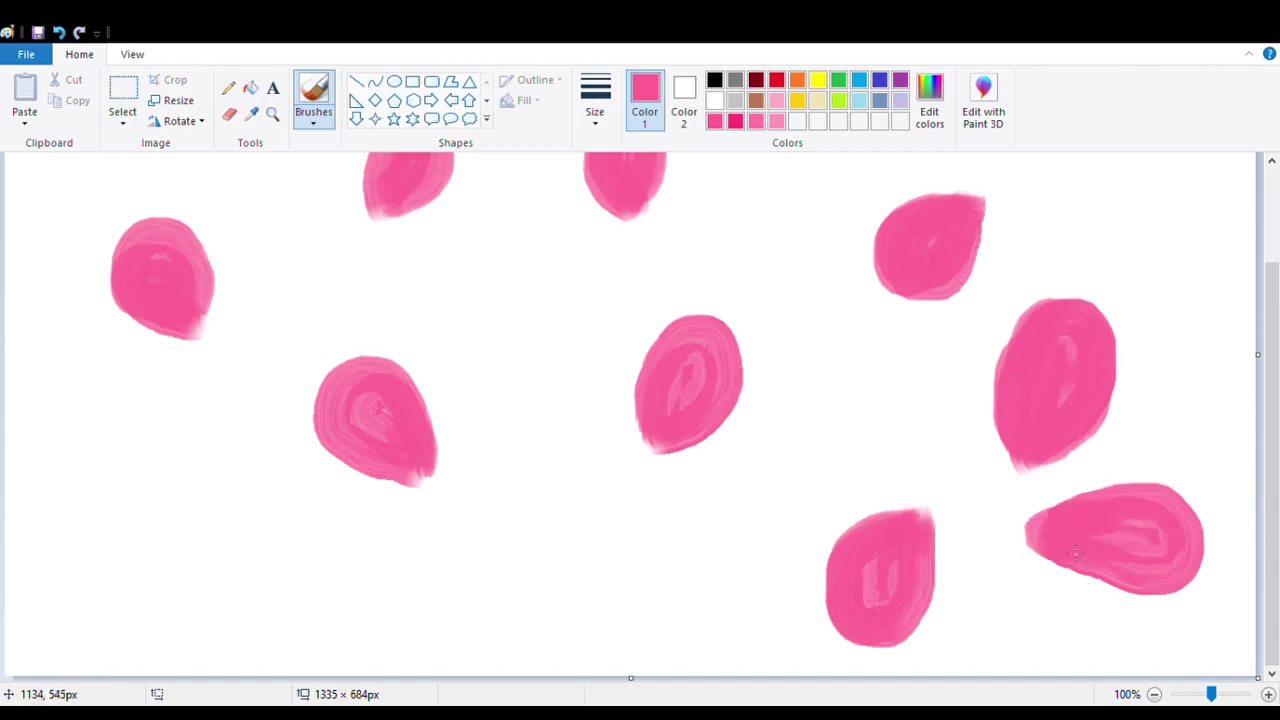
mouse_move(573, 580)
left_mouse_down()
mouse_move(557, 496)
mouse_move(493, 524)
mouse_move(572, 550)
left_mouse_up()
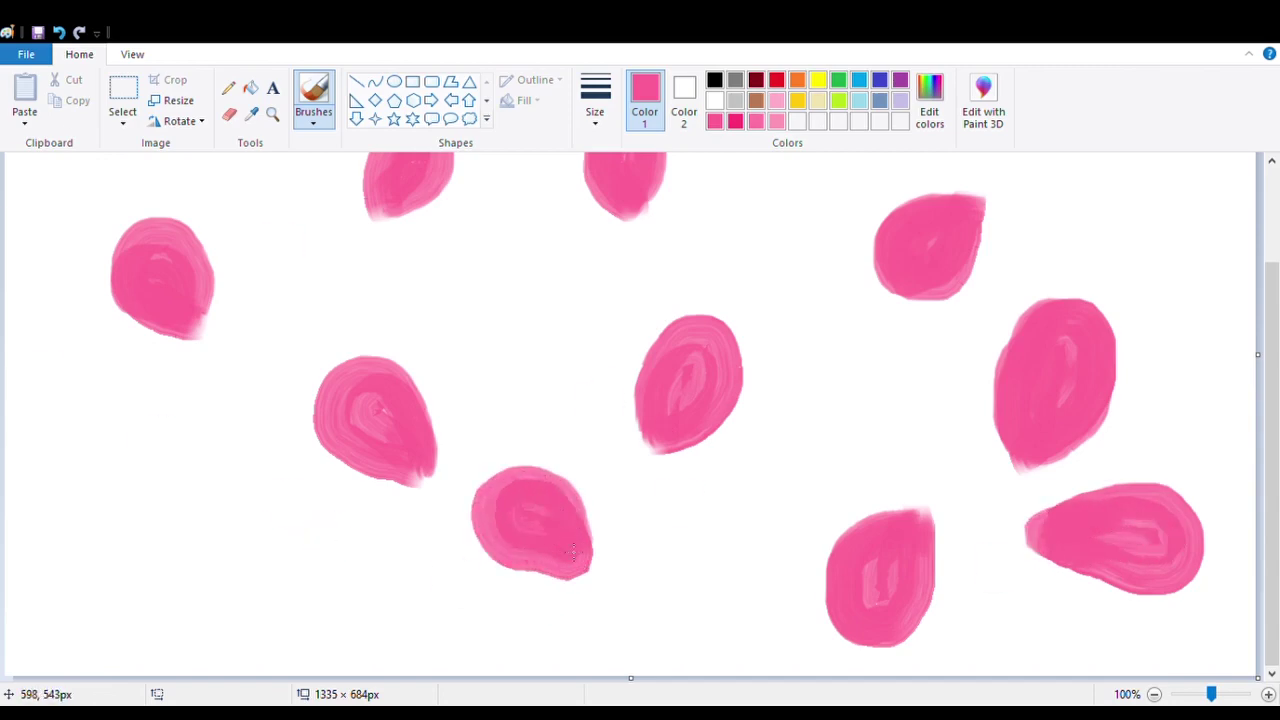
mouse_move(166, 573)
left_mouse_down()
mouse_move(173, 477)
mouse_move(119, 541)
mouse_move(117, 591)
mouse_move(139, 553)
left_mouse_up()
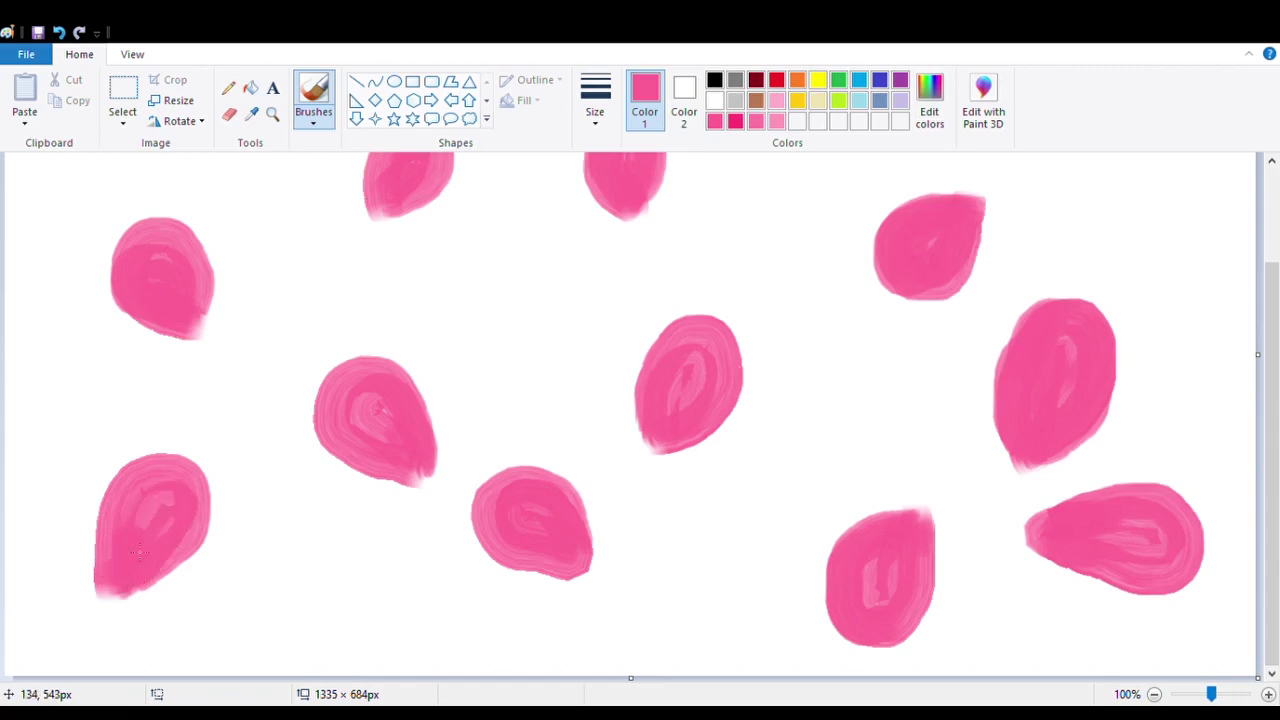
mouse_move(310, 598)
left_mouse_down()
mouse_move(286, 534)
mouse_move(238, 599)
mouse_move(307, 629)
mouse_move(300, 573)
mouse_move(277, 588)
mouse_move(335, 553)
left_mouse_up()
- Paint four pink petals in the canvas's upper part: one in each corner, one right of centre, one between the two small petals
scroll(312, 600, "up", 3)
mouse_move(1104, 240)
left_mouse_down()
mouse_move(1187, 205)
mouse_move(1139, 295)
mouse_move(1157, 288)
mouse_move(1108, 316)
mouse_move(1152, 276)
mouse_move(1162, 220)
mouse_move(1112, 283)
mouse_move(1119, 315)
left_mouse_up()
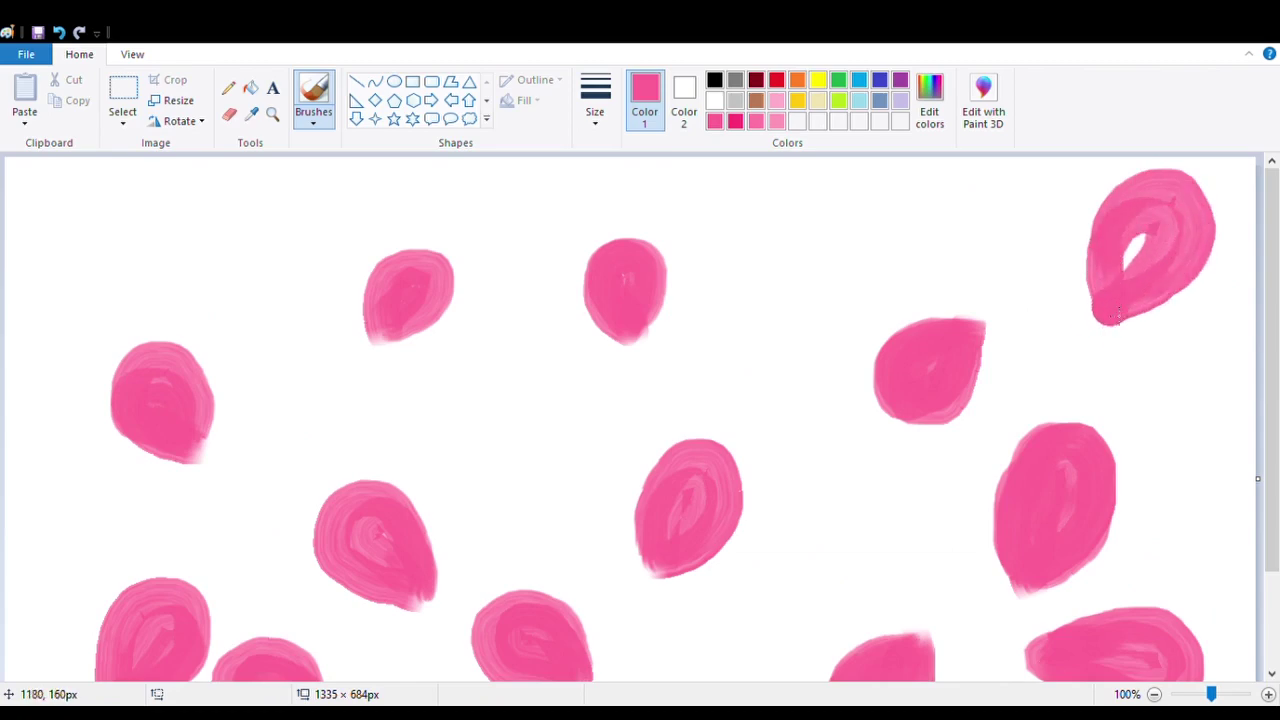
mouse_move(220, 231)
left_mouse_down()
mouse_move(185, 207)
mouse_move(104, 198)
mouse_move(160, 258)
mouse_move(200, 262)
mouse_move(150, 215)
left_mouse_up()
mouse_move(777, 331)
left_mouse_down()
mouse_move(825, 298)
mouse_move(841, 329)
mouse_move(778, 335)
mouse_move(858, 293)
mouse_move(813, 260)
mouse_move(853, 242)
mouse_move(801, 354)
left_mouse_up()
scroll(486, 366, "down", 3)
scroll(783, 244, "up", 2)
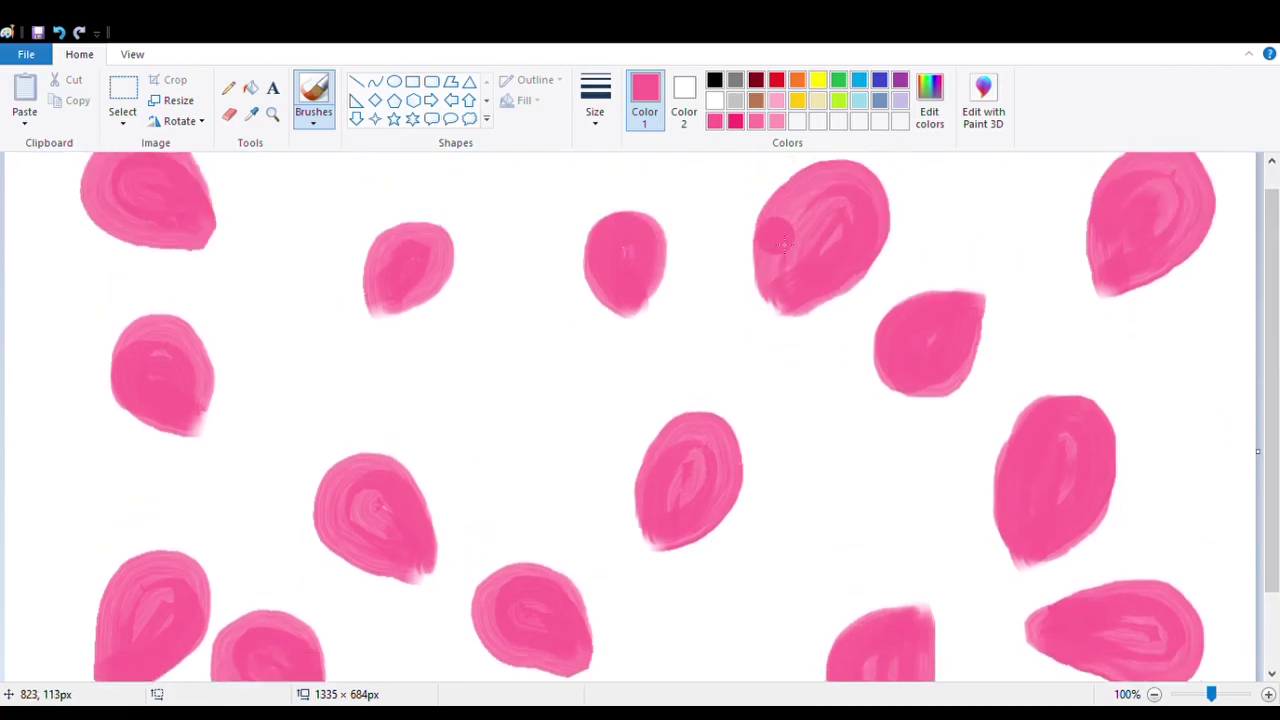
mouse_move(527, 410)
left_mouse_down()
mouse_move(557, 284)
mouse_move(565, 380)
mouse_move(549, 357)
mouse_move(526, 384)
mouse_move(538, 288)
mouse_move(514, 316)
mouse_move(531, 398)
mouse_move(521, 434)
mouse_move(532, 285)
mouse_move(496, 368)
mouse_move(534, 412)
left_mouse_up()
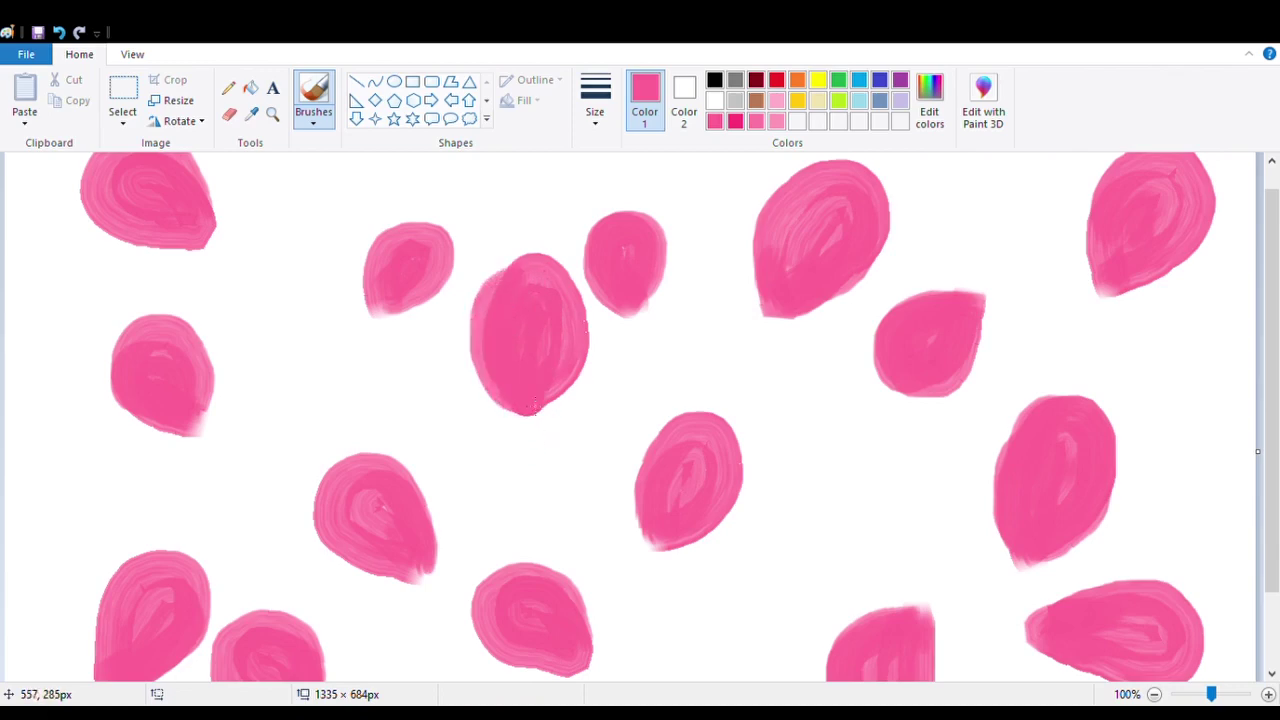
- Paint a large pink petal at the lower centre, one right of the canvas centre and one at the right edge
scroll(700, 590, "down", 2)
mouse_move(718, 598)
left_mouse_down()
mouse_move(678, 580)
mouse_move(764, 481)
mouse_move(769, 568)
mouse_move(699, 588)
mouse_move(739, 553)
mouse_move(718, 551)
mouse_move(748, 501)
mouse_move(697, 599)
mouse_move(708, 615)
mouse_move(758, 591)
mouse_move(761, 508)
left_mouse_up()
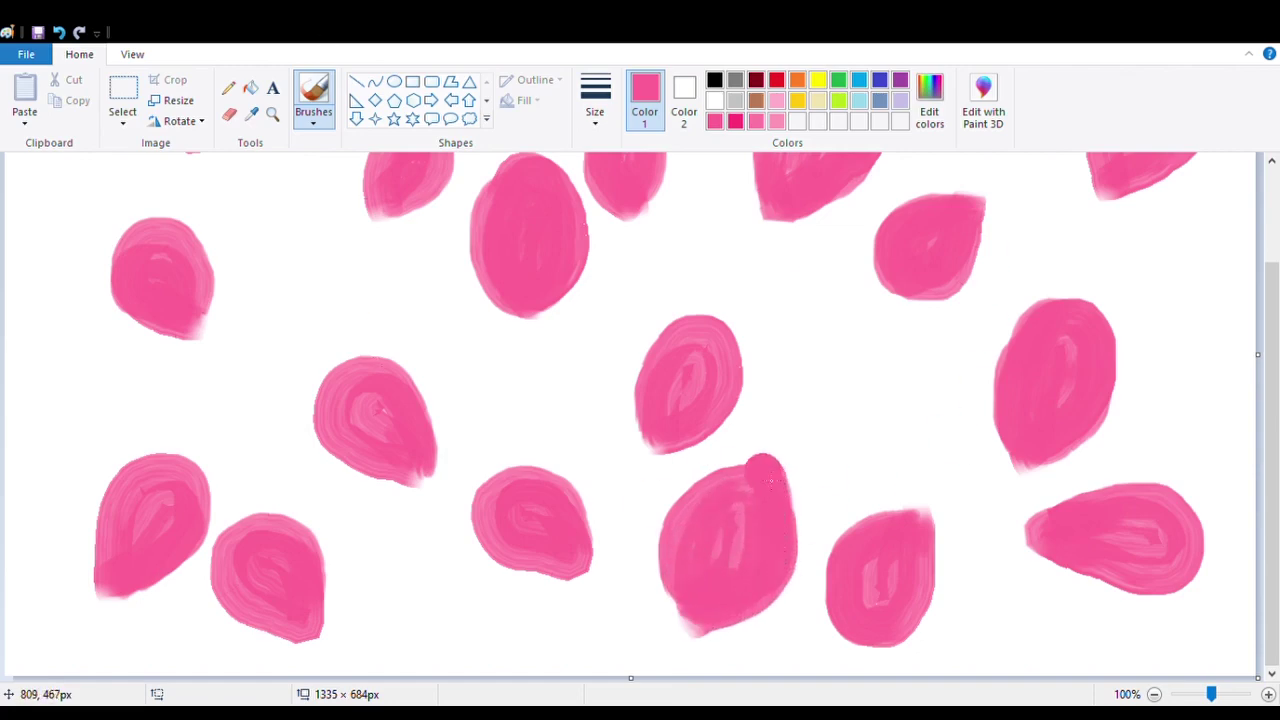
scroll(850, 514, "up", 3)
mouse_move(849, 514)
left_mouse_down()
mouse_move(832, 405)
mouse_move(878, 480)
mouse_move(864, 528)
mouse_move(868, 450)
mouse_move(826, 418)
mouse_move(831, 505)
mouse_move(854, 470)
mouse_move(840, 570)
mouse_move(814, 521)
mouse_move(864, 448)
mouse_move(861, 550)
mouse_move(864, 530)
mouse_move(833, 546)
left_mouse_up()
left_click(58, 33)
mouse_move(1210, 482)
left_mouse_down()
mouse_move(1159, 433)
mouse_move(1200, 325)
mouse_move(1218, 360)
mouse_move(1206, 472)
mouse_move(1224, 365)
mouse_move(1203, 397)
mouse_move(1219, 372)
mouse_move(1203, 355)
mouse_move(1203, 492)
left_mouse_up()
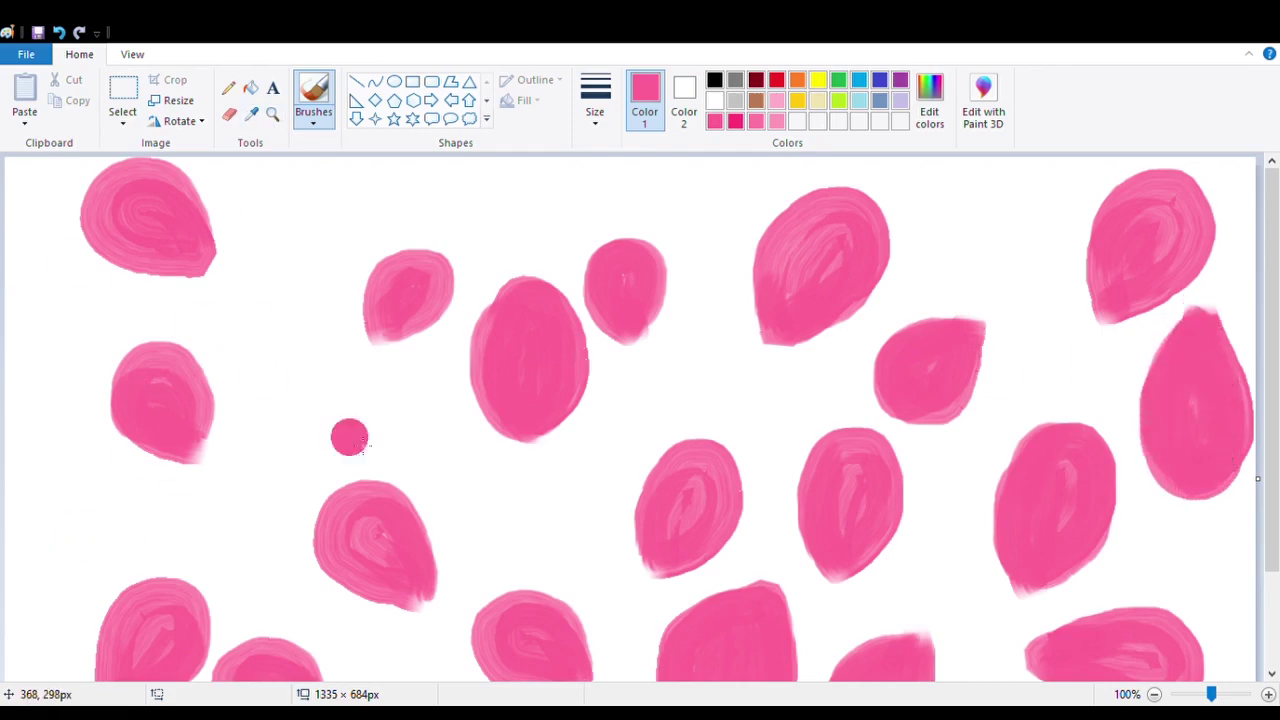
- Fill gaps in the canvas's left half with four pink petals: upper left, left edge, lower edge and just left of centre
mouse_move(289, 389)
left_mouse_down()
mouse_move(303, 284)
mouse_move(318, 378)
mouse_move(295, 380)
mouse_move(298, 293)
mouse_move(258, 346)
mouse_move(284, 403)
left_mouse_up()
left_click_drag(308, 323, 288, 380)
mouse_move(50, 425)
left_mouse_down()
mouse_move(13, 517)
mouse_move(31, 554)
mouse_move(50, 528)
left_mouse_up()
scroll(50, 528, "down", 3)
mouse_move(415, 650)
left_mouse_down()
mouse_move(449, 539)
mouse_move(454, 632)
mouse_move(441, 651)
mouse_move(447, 561)
mouse_move(427, 546)
mouse_move(389, 577)
mouse_move(423, 657)
left_mouse_up()
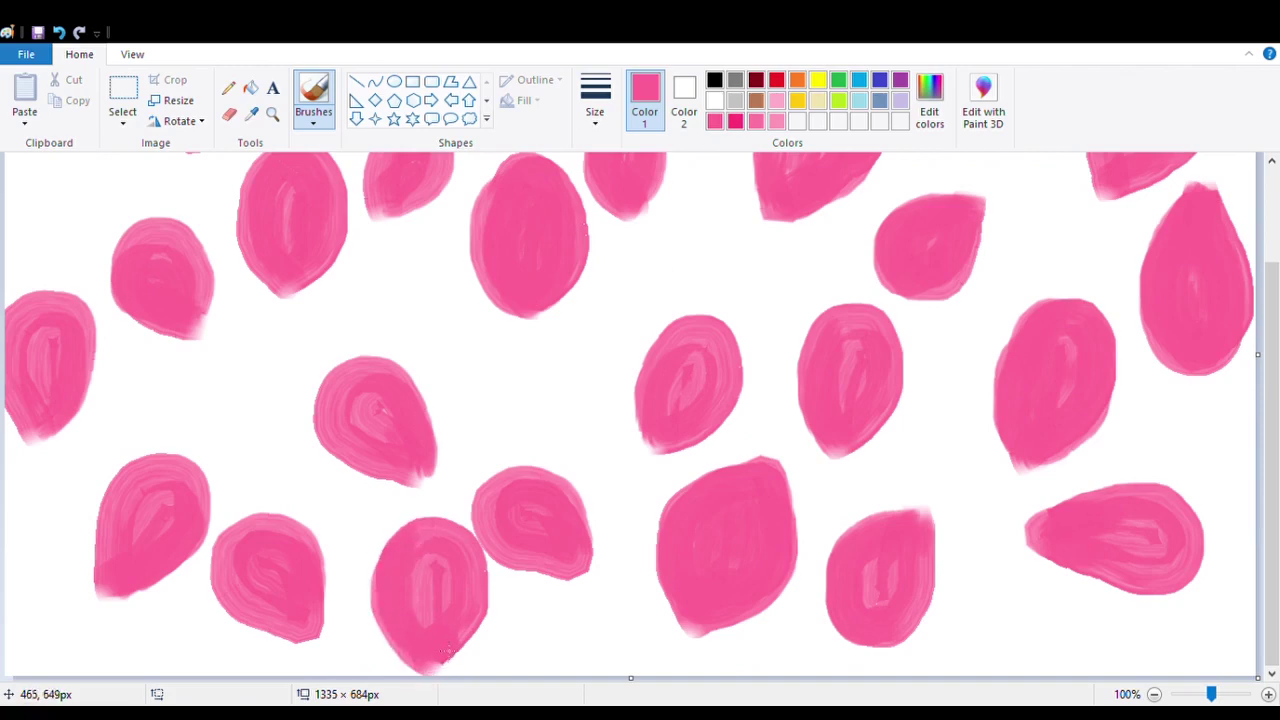
mouse_move(551, 422)
left_mouse_down()
mouse_move(469, 339)
mouse_move(465, 416)
mouse_move(554, 416)
mouse_move(477, 395)
mouse_move(515, 369)
mouse_move(505, 352)
mouse_move(566, 426)
left_mouse_up()
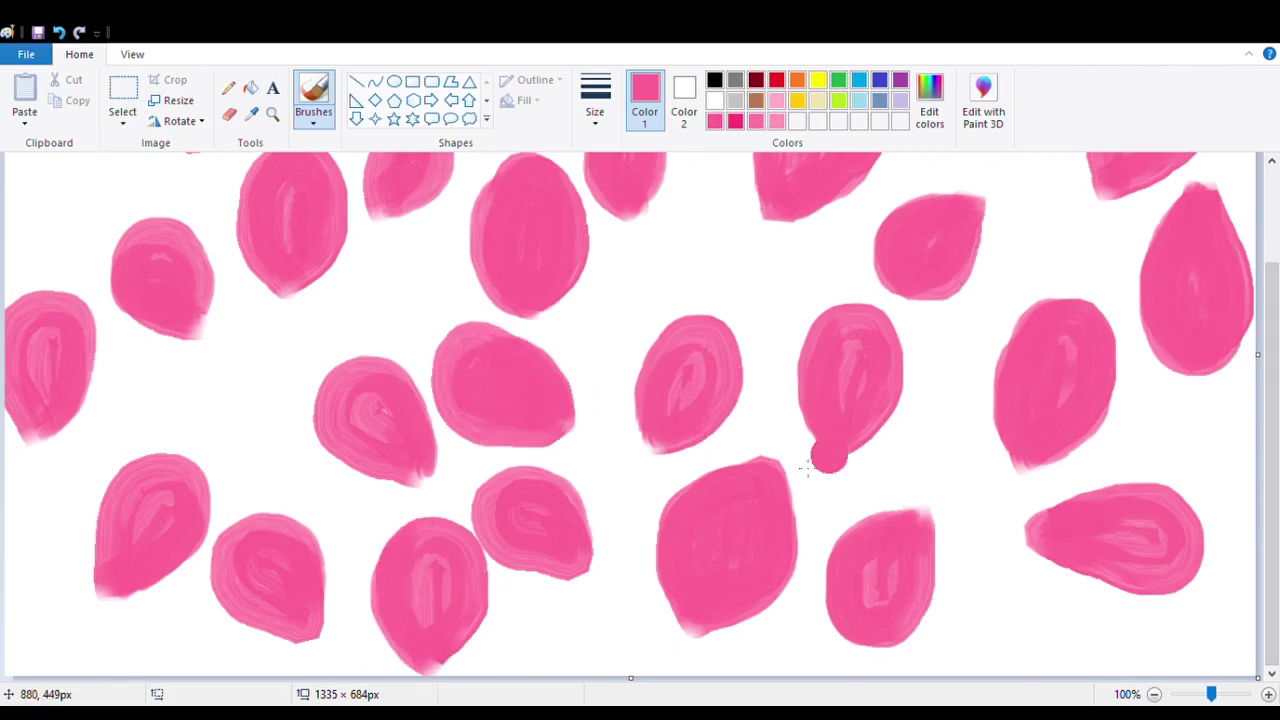
- Undo the stray strokes and paint a pink petal at the canvas's lower edge, below the sideways petal near the right corner
key("ctrl+z")
mouse_move(986, 545)
left_mouse_down()
mouse_move(1031, 575)
mouse_move(1050, 600)
left_mouse_up()
key("ctrl+z")
left_click(984, 569)
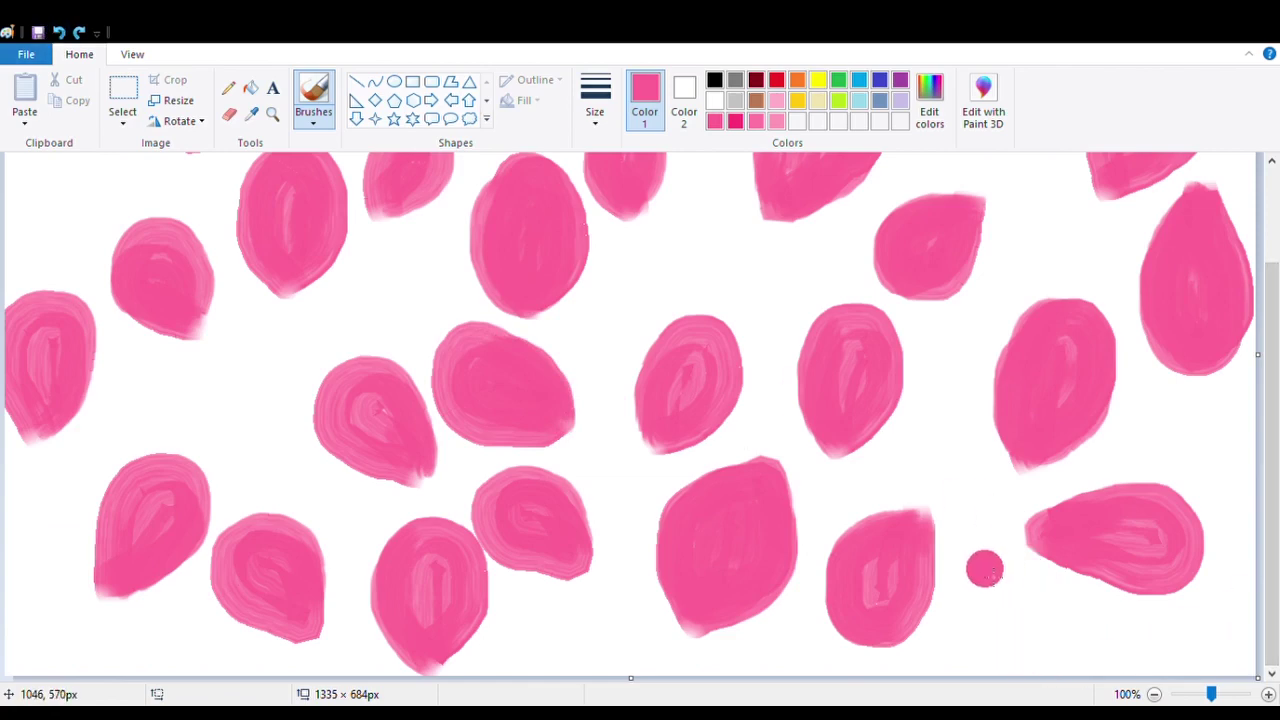
mouse_move(990, 573)
left_mouse_down()
mouse_move(973, 601)
mouse_move(1045, 659)
mouse_move(1038, 585)
mouse_move(992, 569)
mouse_move(1013, 595)
left_mouse_up()
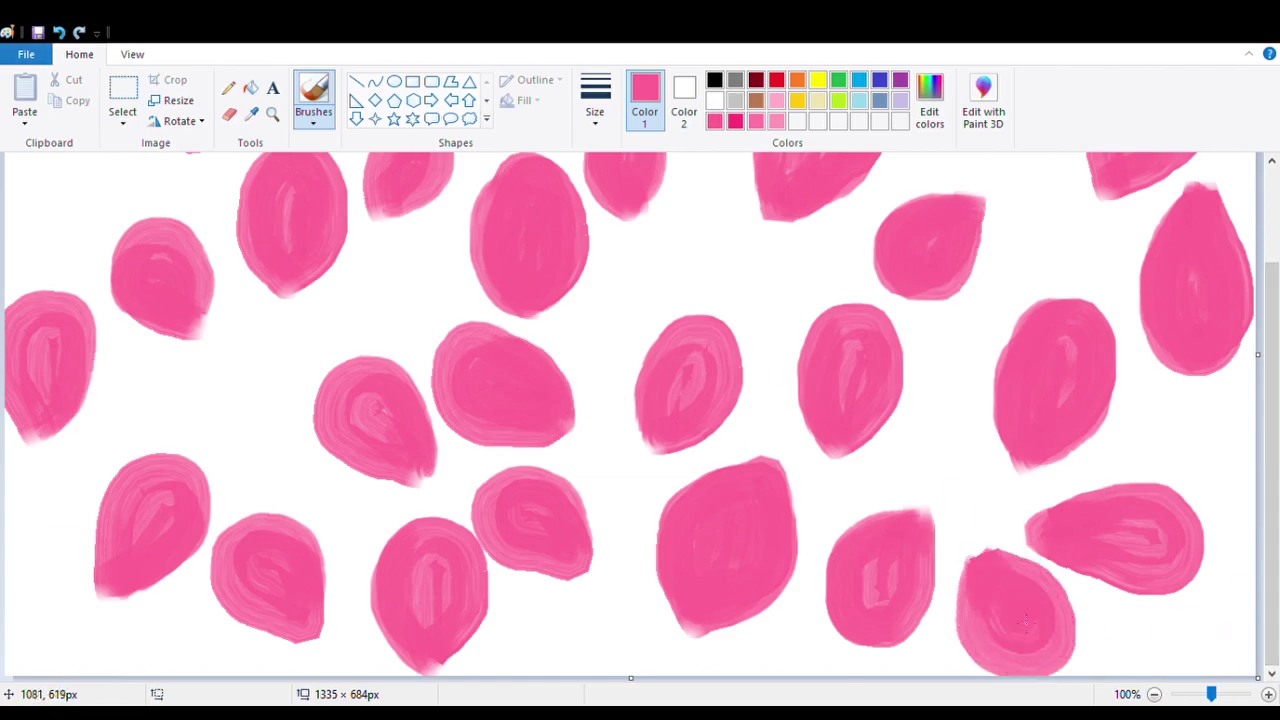
- Paint two pink petals at the canvas's upper edge: an upright one near the right corner and a wide one left of centre
scroll(1222, 570, "up", 3)
left_click(993, 277)
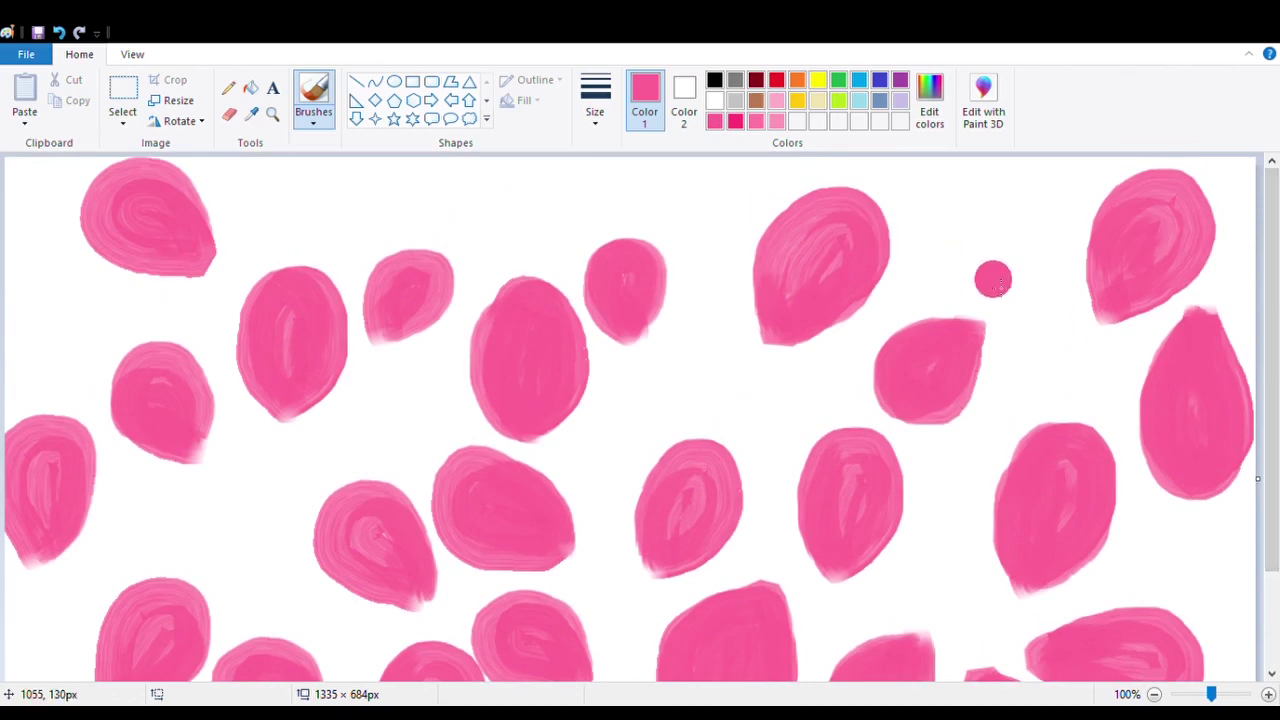
mouse_move(993, 277)
left_mouse_down()
mouse_move(966, 170)
mouse_move(1027, 228)
mouse_move(1000, 283)
mouse_move(1005, 238)
mouse_move(1000, 197)
left_mouse_up()
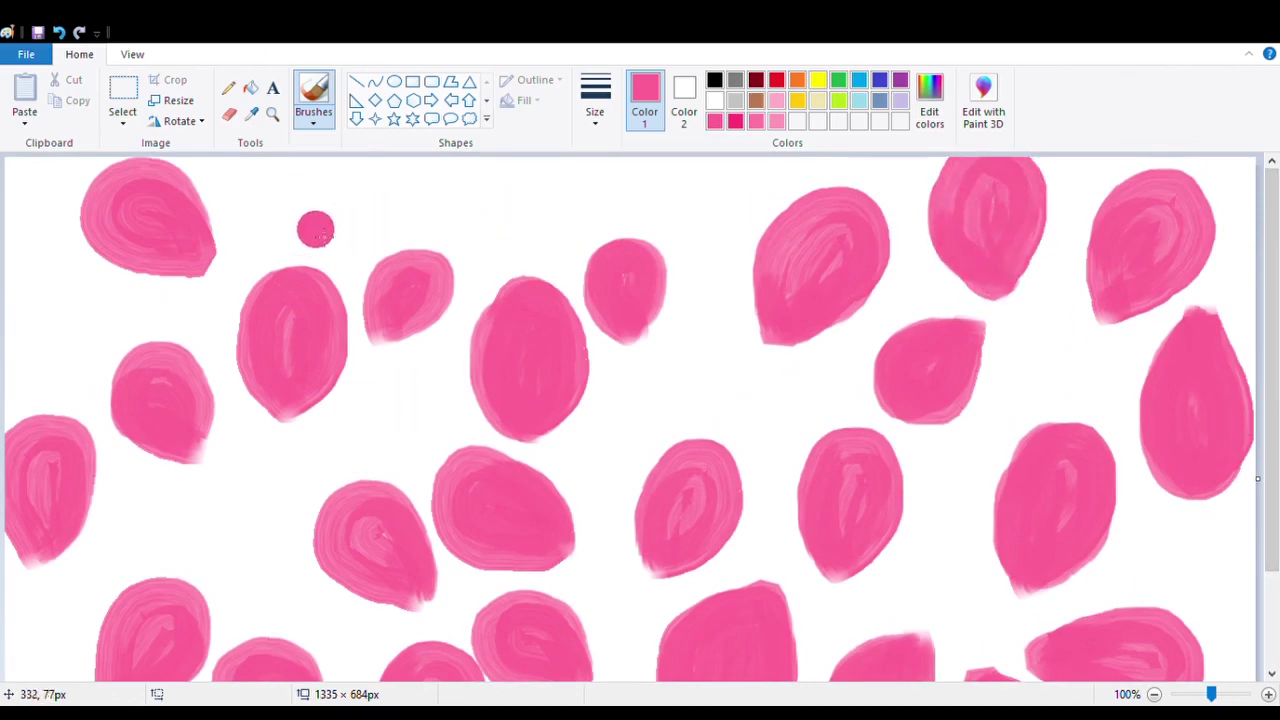
mouse_move(314, 226)
left_mouse_down()
mouse_move(438, 165)
mouse_move(466, 208)
mouse_move(359, 235)
mouse_move(466, 186)
mouse_move(351, 220)
mouse_move(376, 193)
left_mouse_up()
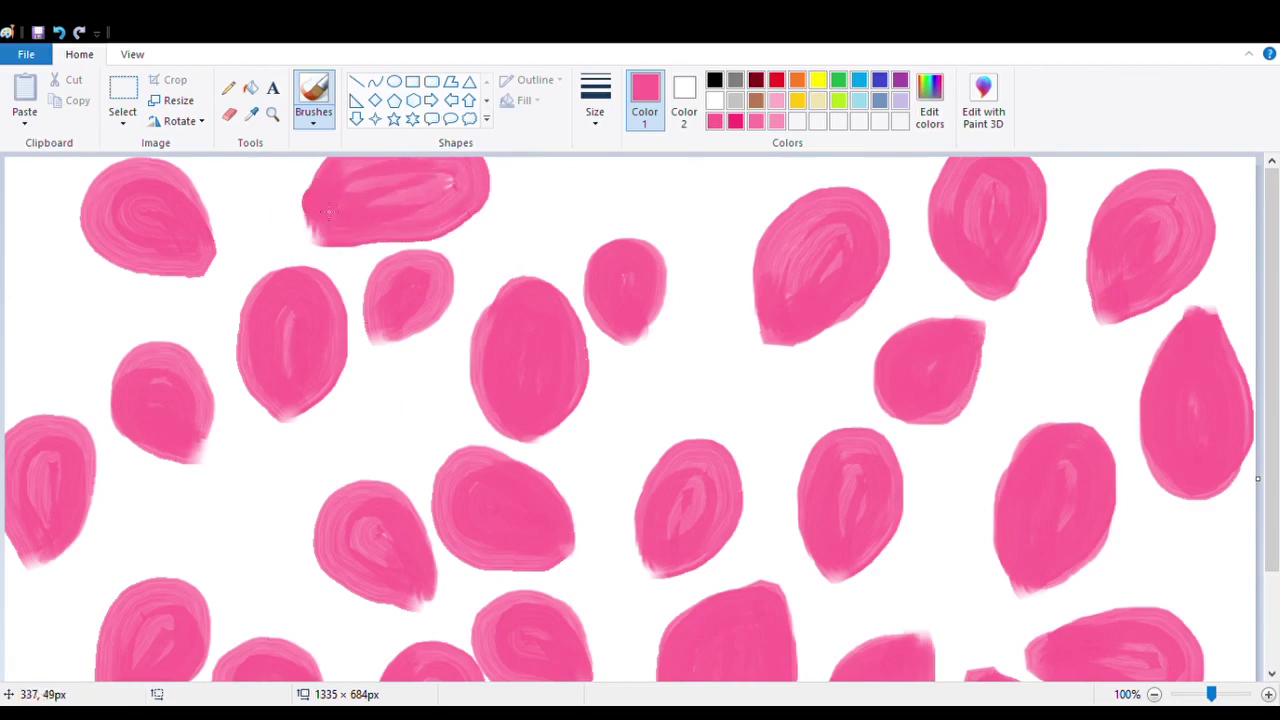
scroll(330, 210, "down", 3)
scroll(400, 350, "up", 3)
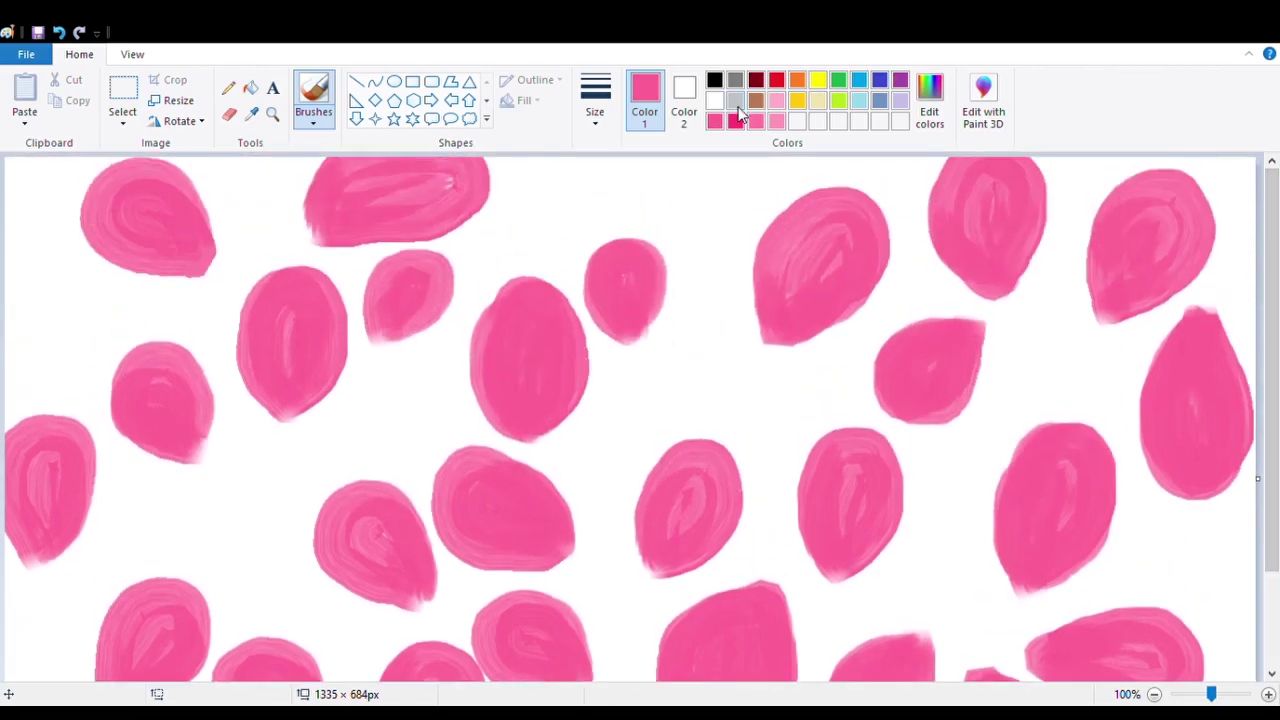
- Paint a large five-petal flower in the darker custom pink at the canvas centre, undoing and redrawing misplaced strokes
left_click(736, 119)
mouse_move(632, 433)
left_mouse_down()
mouse_move(666, 375)
mouse_move(619, 312)
mouse_move(630, 404)
mouse_move(703, 298)
mouse_move(618, 340)
mouse_move(649, 397)
mouse_move(653, 374)
mouse_move(497, 320)
mouse_move(608, 423)
mouse_move(510, 337)
mouse_move(615, 380)
mouse_move(665, 235)
mouse_move(700, 345)
mouse_move(661, 262)
left_mouse_up()
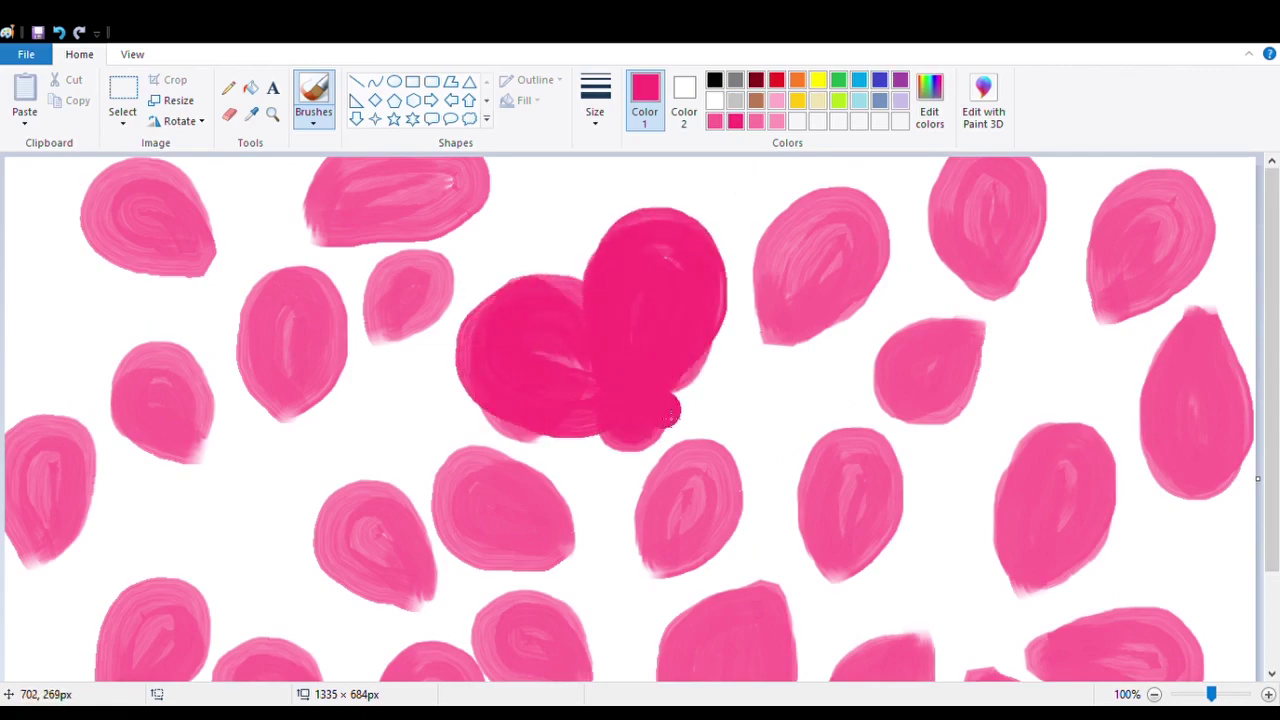
mouse_move(668, 412)
left_mouse_down()
mouse_move(738, 324)
mouse_move(773, 434)
mouse_move(730, 406)
mouse_move(808, 341)
mouse_move(628, 444)
mouse_move(475, 420)
mouse_move(560, 536)
mouse_move(698, 383)
left_mouse_up()
left_click(60, 33)
mouse_move(538, 425)
left_mouse_down()
mouse_move(484, 420)
mouse_move(588, 555)
mouse_move(704, 505)
mouse_move(571, 473)
mouse_move(693, 504)
mouse_move(640, 545)
left_mouse_up()
left_click(60, 33)
left_click(60, 33)
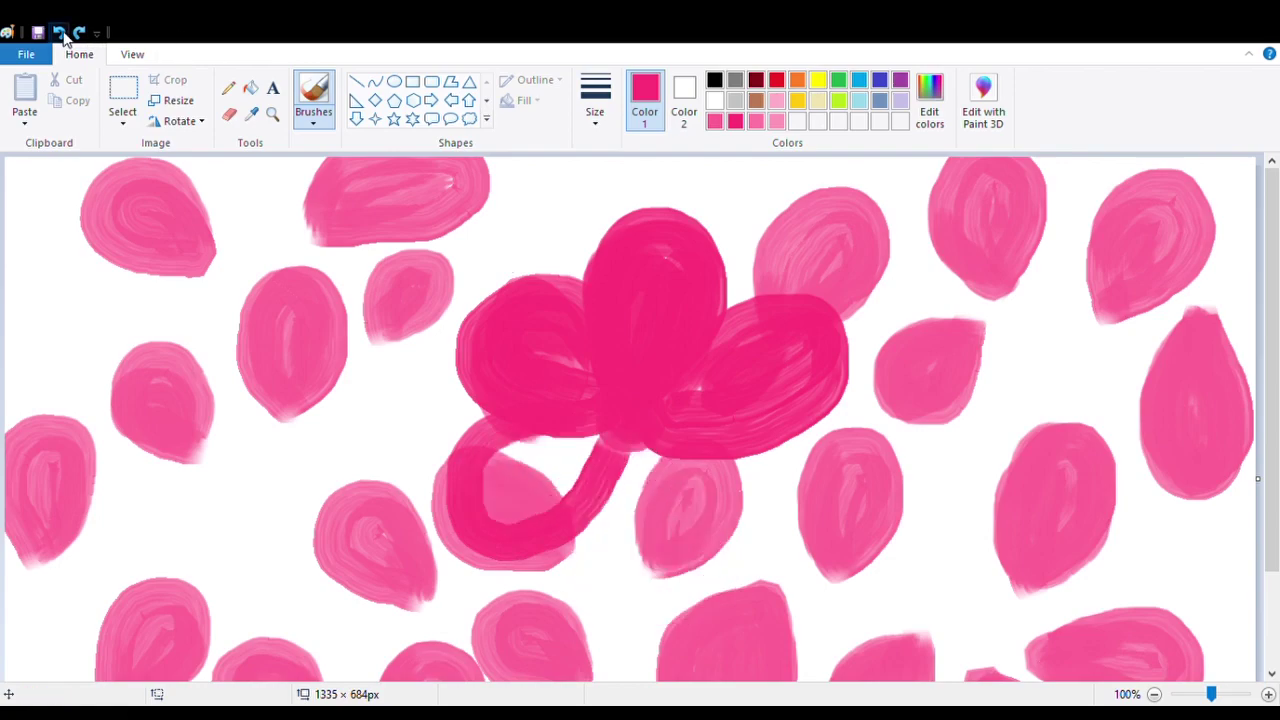
mouse_move(646, 457)
left_mouse_down()
mouse_move(610, 536)
mouse_move(654, 589)
mouse_move(737, 563)
mouse_move(727, 480)
mouse_move(668, 448)
mouse_move(643, 548)
mouse_move(725, 533)
mouse_move(660, 457)
mouse_move(698, 520)
mouse_move(614, 443)
mouse_move(503, 482)
mouse_move(611, 456)
mouse_move(531, 505)
mouse_move(650, 248)
mouse_move(611, 334)
mouse_move(550, 289)
mouse_move(478, 395)
left_mouse_up()
- Paint a medium-pink layer inside each of the flower's five petals, leaving the darker pink as an outline
left_click(741, 121)
mouse_move(648, 388)
left_mouse_down()
mouse_move(692, 312)
mouse_move(627, 269)
mouse_move(651, 402)
mouse_move(672, 289)
mouse_move(651, 407)
mouse_move(649, 382)
mouse_move(541, 319)
mouse_move(544, 389)
mouse_move(629, 389)
mouse_move(585, 316)
mouse_move(541, 401)
left_mouse_up()
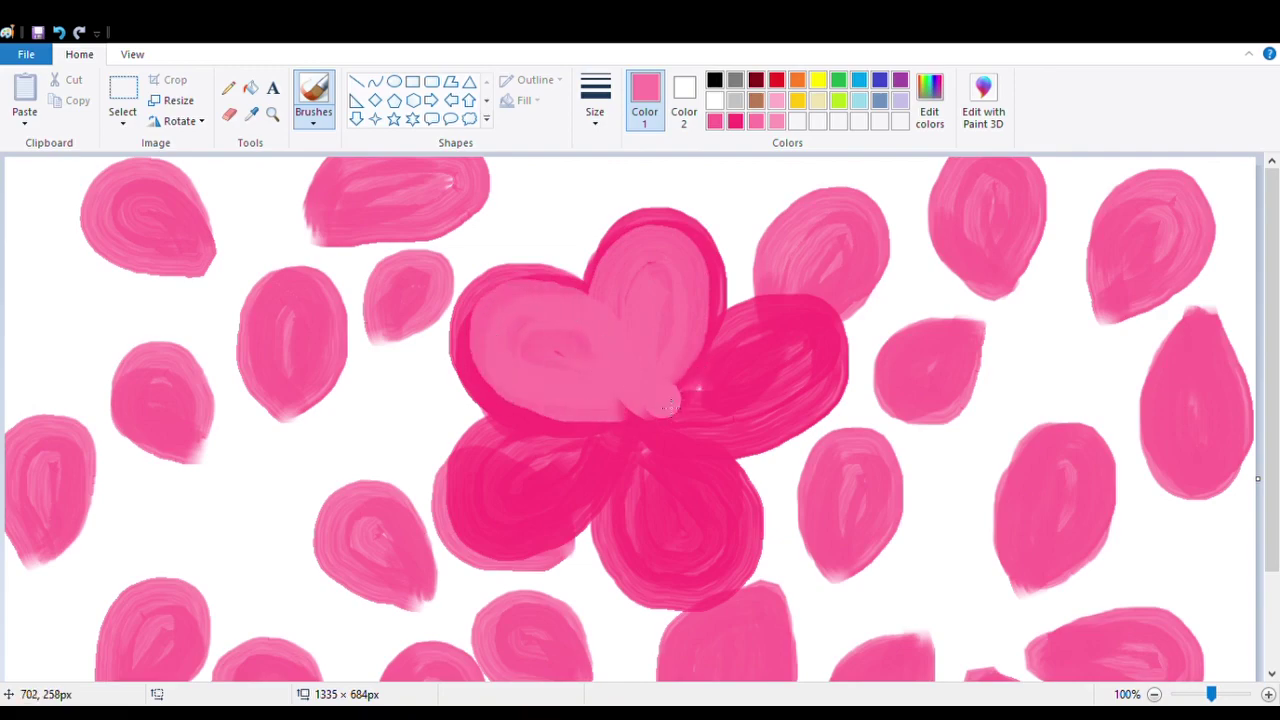
mouse_move(666, 404)
left_mouse_down()
mouse_move(751, 337)
mouse_move(813, 390)
mouse_move(679, 424)
mouse_move(797, 377)
left_mouse_up()
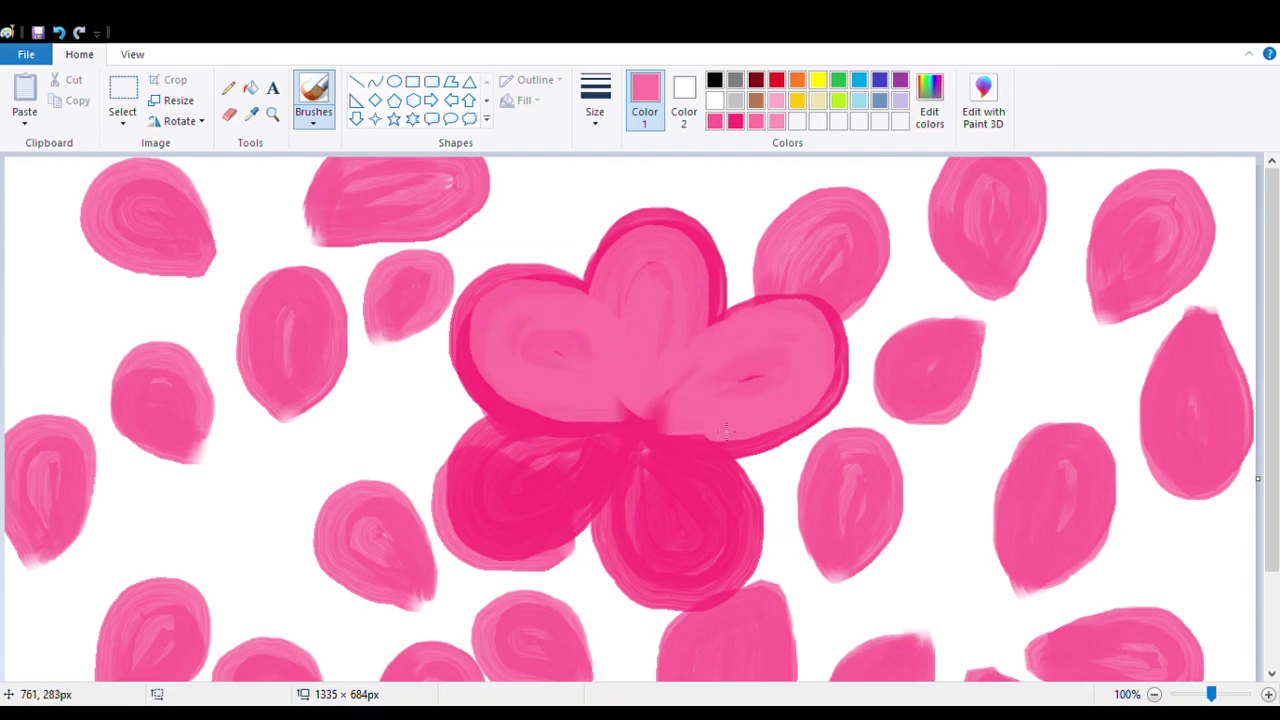
mouse_move(727, 430)
left_mouse_down()
mouse_move(547, 433)
mouse_move(481, 489)
mouse_move(540, 525)
mouse_move(610, 451)
mouse_move(543, 487)
mouse_move(661, 467)
mouse_move(626, 511)
mouse_move(664, 576)
mouse_move(734, 539)
mouse_move(669, 466)
mouse_move(694, 553)
left_mouse_up()
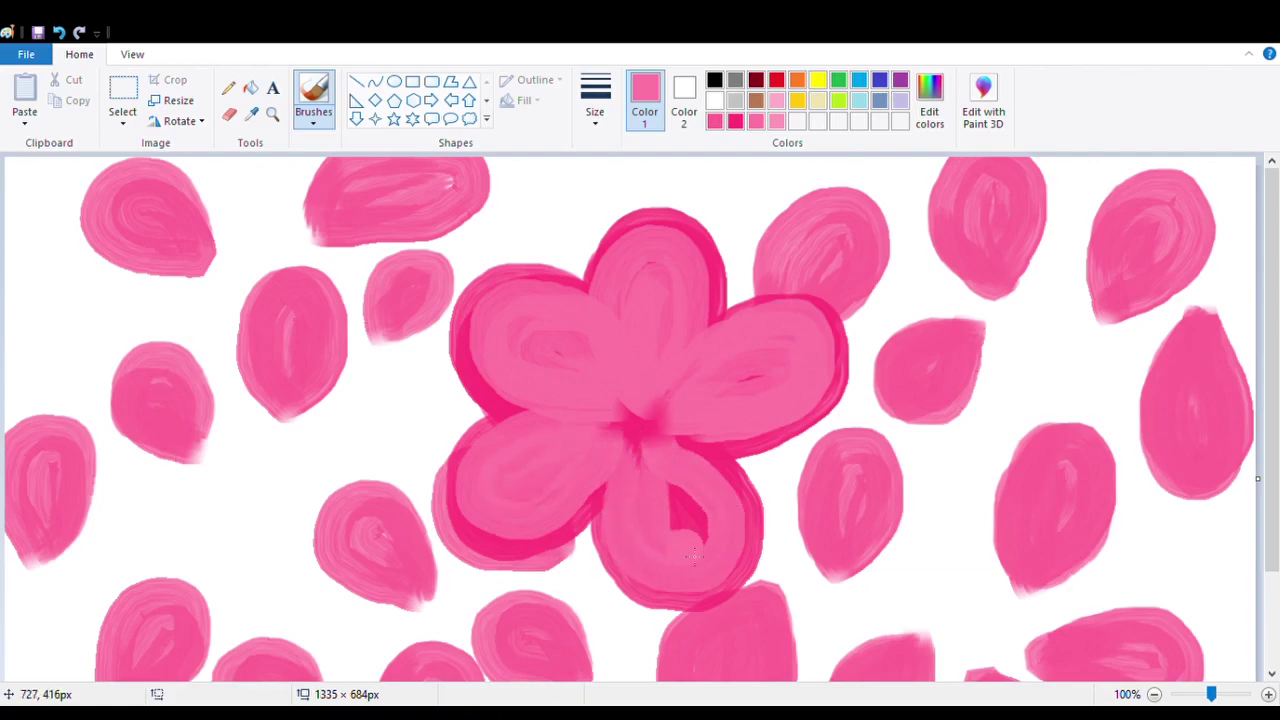
- Paint a smaller layer in the lightest custom pink inside each of the five flower petals, meeting near the centre
left_click(777, 122)
mouse_move(628, 375)
left_mouse_down()
mouse_move(657, 272)
mouse_move(671, 348)
mouse_move(672, 298)
left_mouse_up()
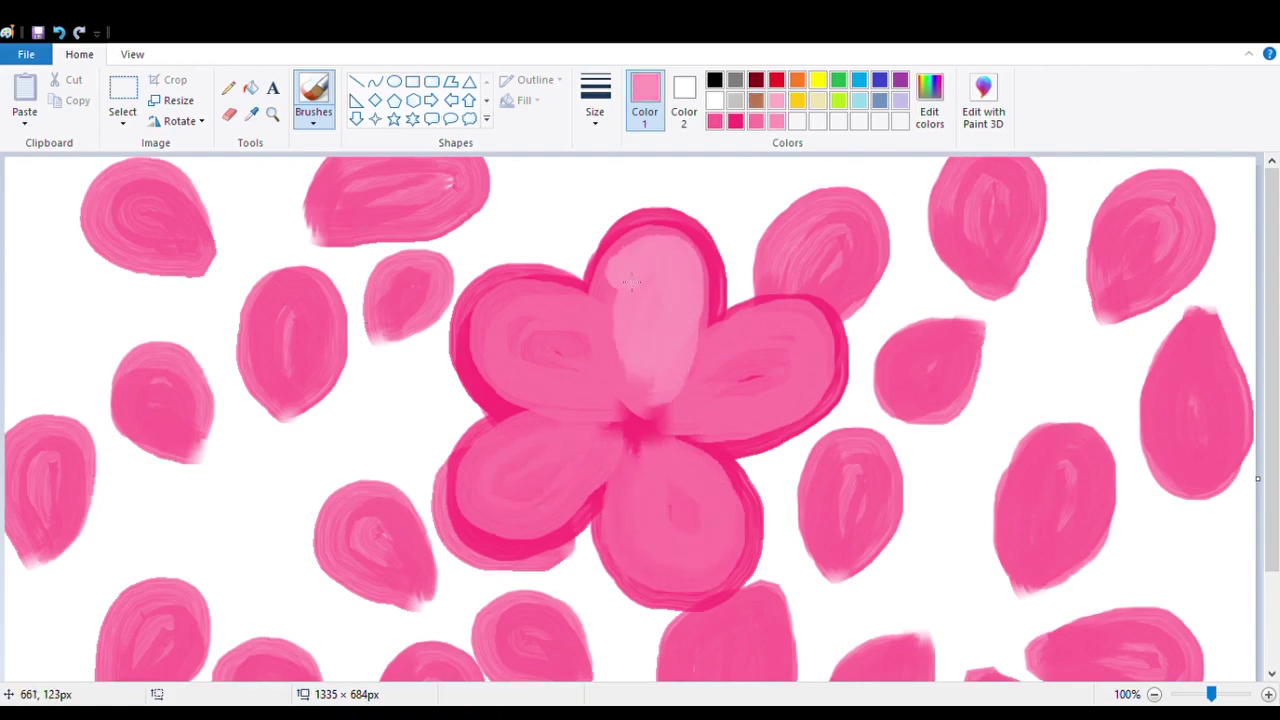
mouse_move(589, 322)
left_mouse_down()
mouse_move(563, 387)
mouse_move(641, 403)
left_mouse_up()
mouse_move(566, 343)
left_mouse_down()
mouse_move(666, 395)
mouse_move(740, 343)
mouse_move(707, 393)
left_mouse_up()
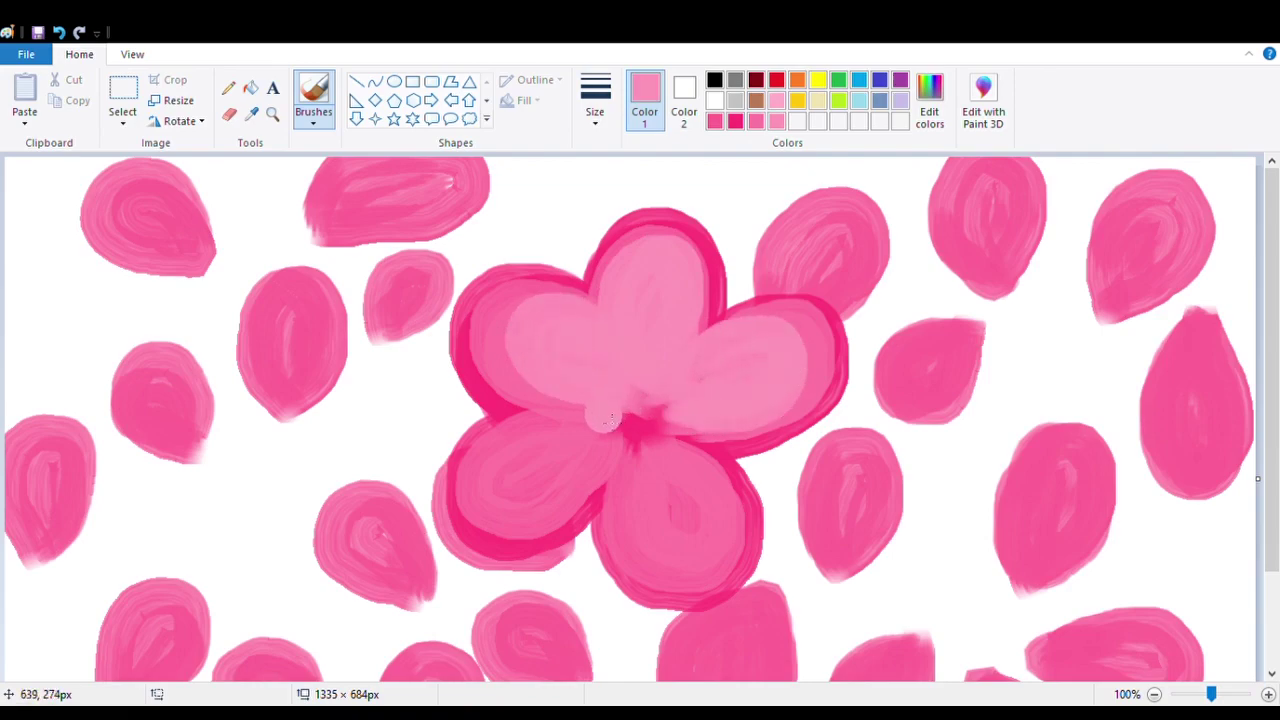
mouse_move(610, 420)
left_mouse_down()
mouse_move(512, 506)
mouse_move(615, 460)
mouse_move(493, 462)
mouse_move(600, 432)
mouse_move(682, 494)
mouse_move(641, 472)
mouse_move(664, 549)
mouse_move(723, 521)
mouse_move(648, 443)
left_mouse_up()
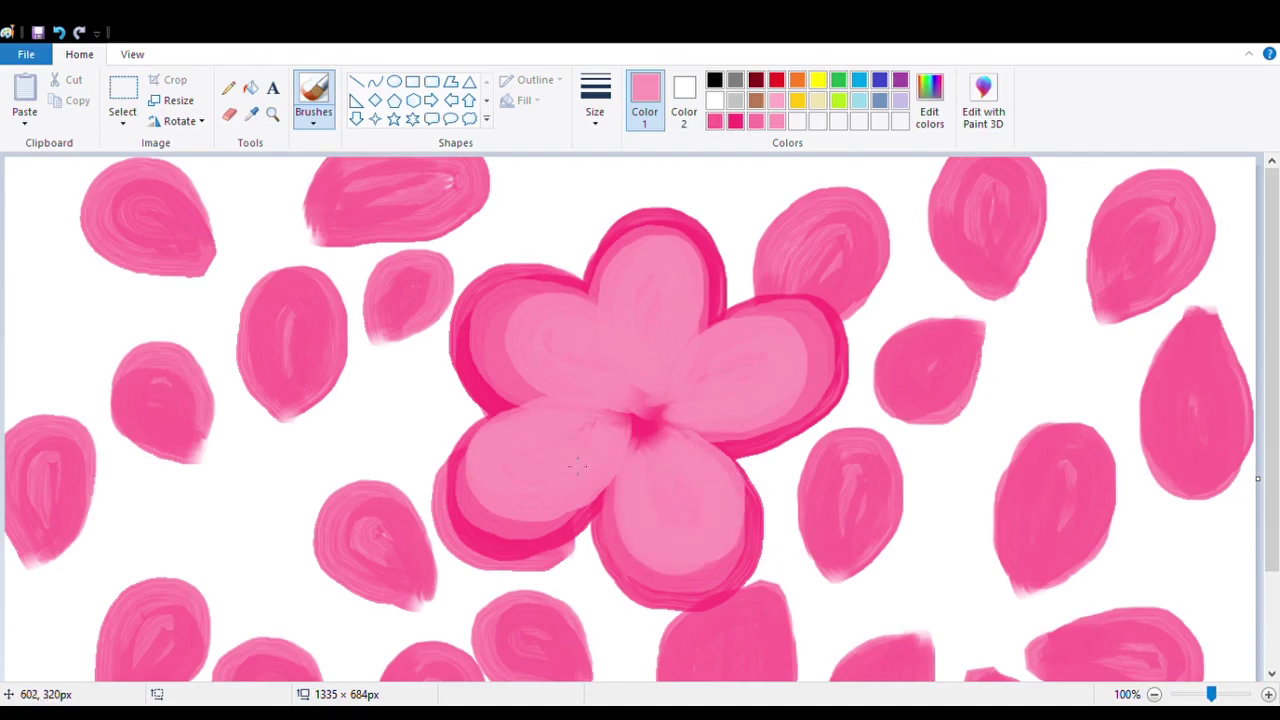
mouse_move(552, 307)
left_mouse_down()
mouse_move(526, 389)
mouse_move(674, 429)
left_mouse_up()
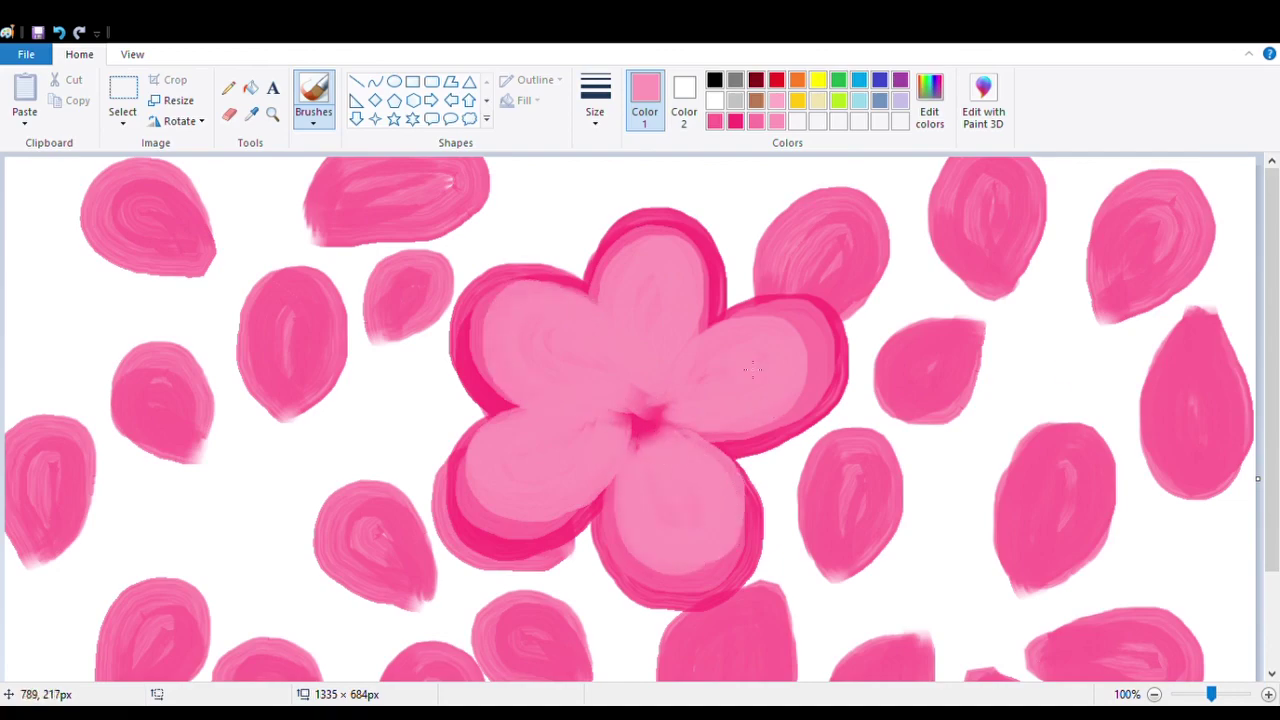
scroll(753, 370, "down", 2)
left_click(250, 88)
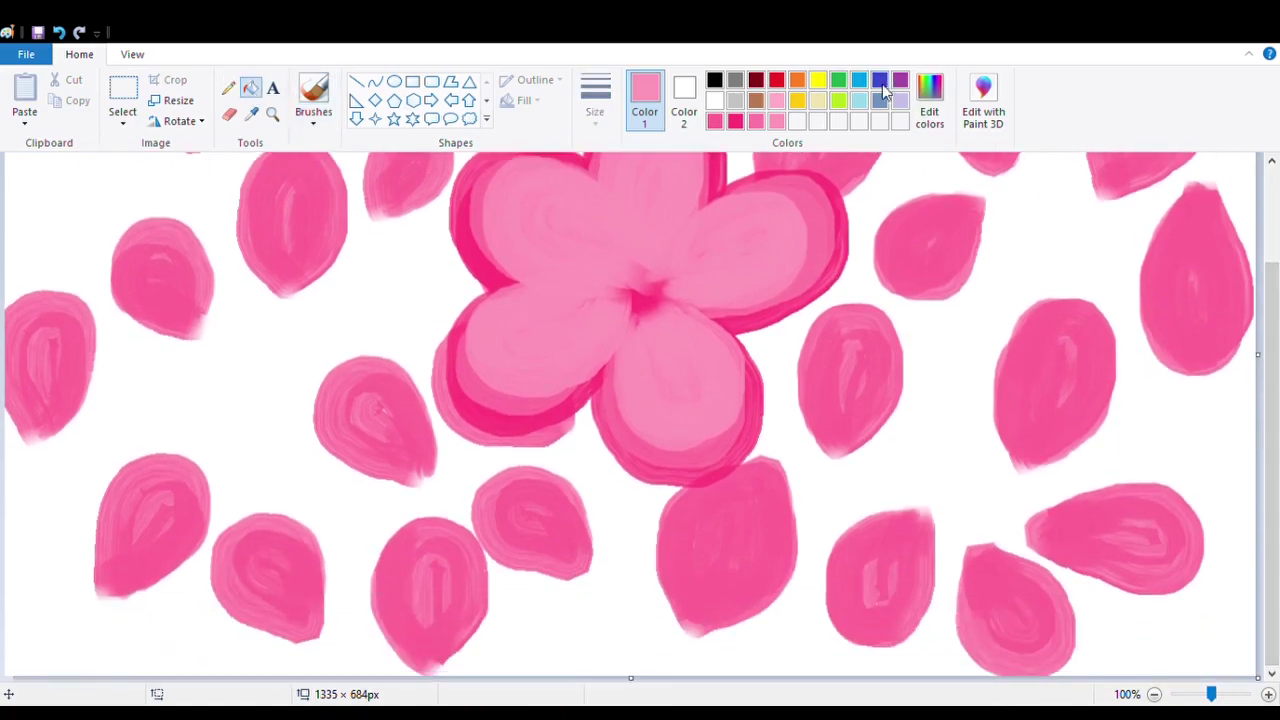
left_click(879, 81)
left_click(250, 390)
scroll(400, 300, "up", 2)
left_click(59, 32)
scroll(457, 160, "down", 1)
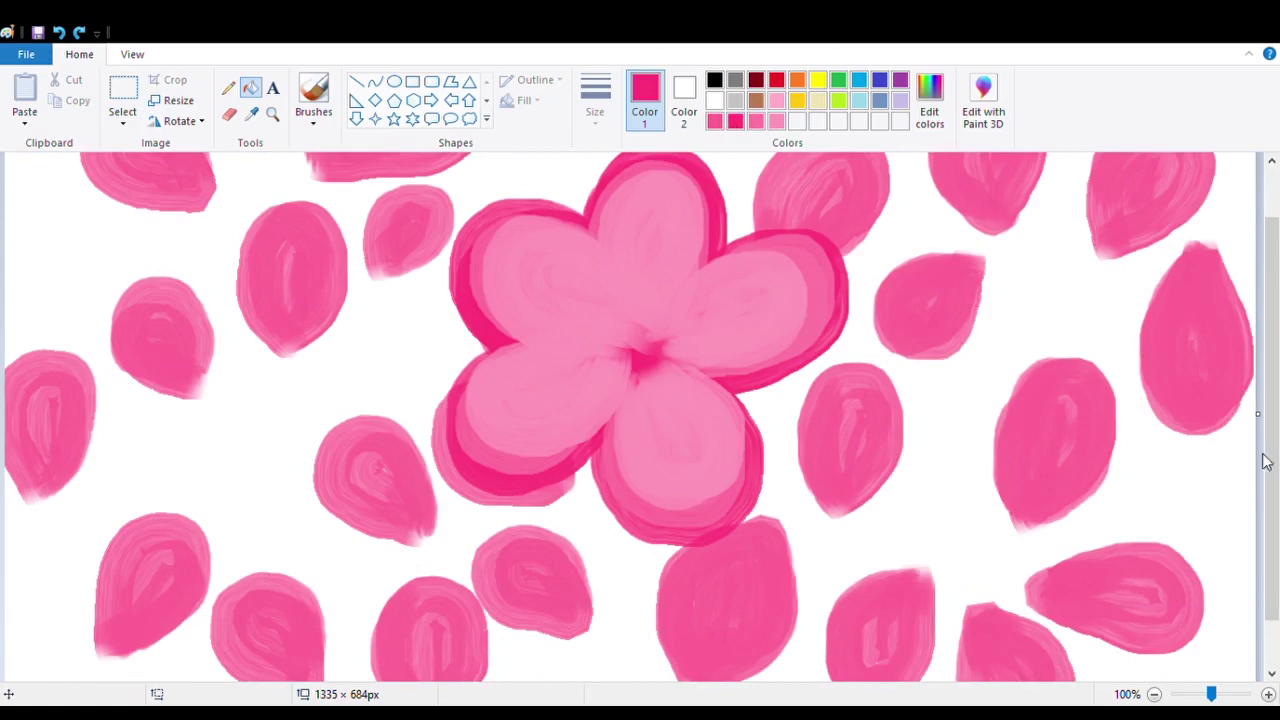
scroll(690, 143, "down", 1)
scroll(760, 142, "up", 1)
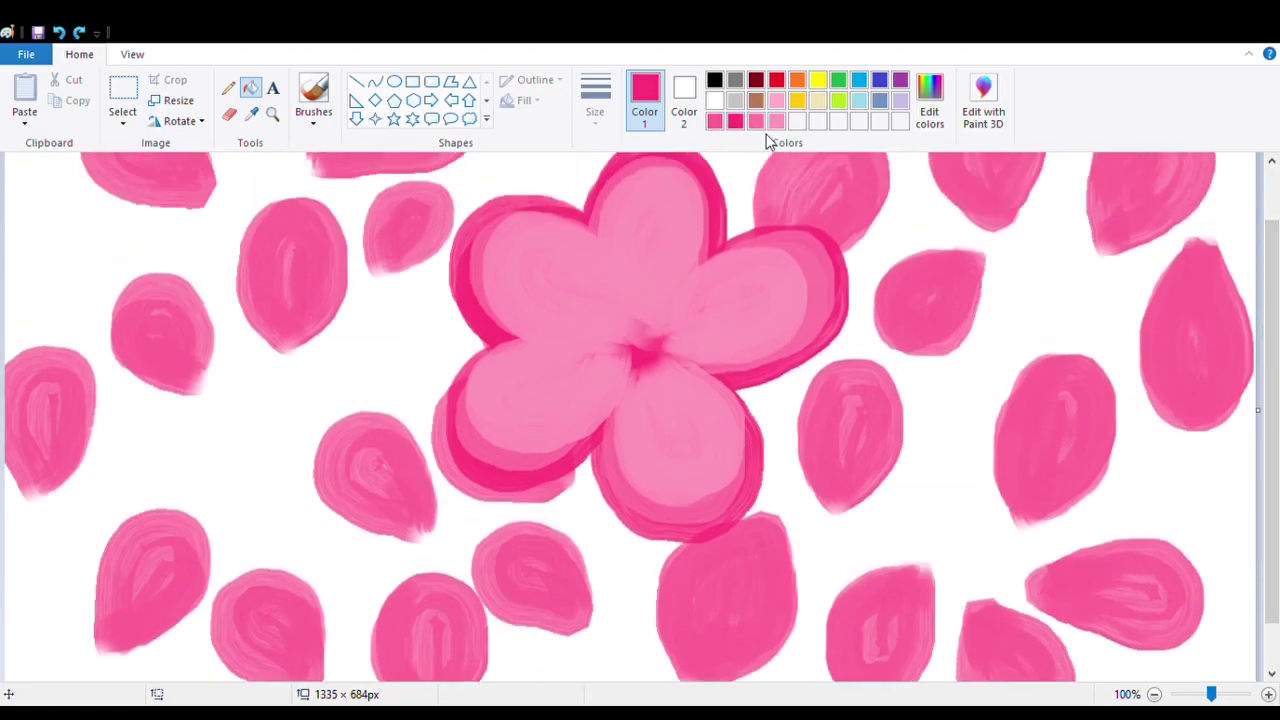
- Paint a five-petal flower in the darker custom pink near the canvas's upper-left corner
left_click(322, 130)
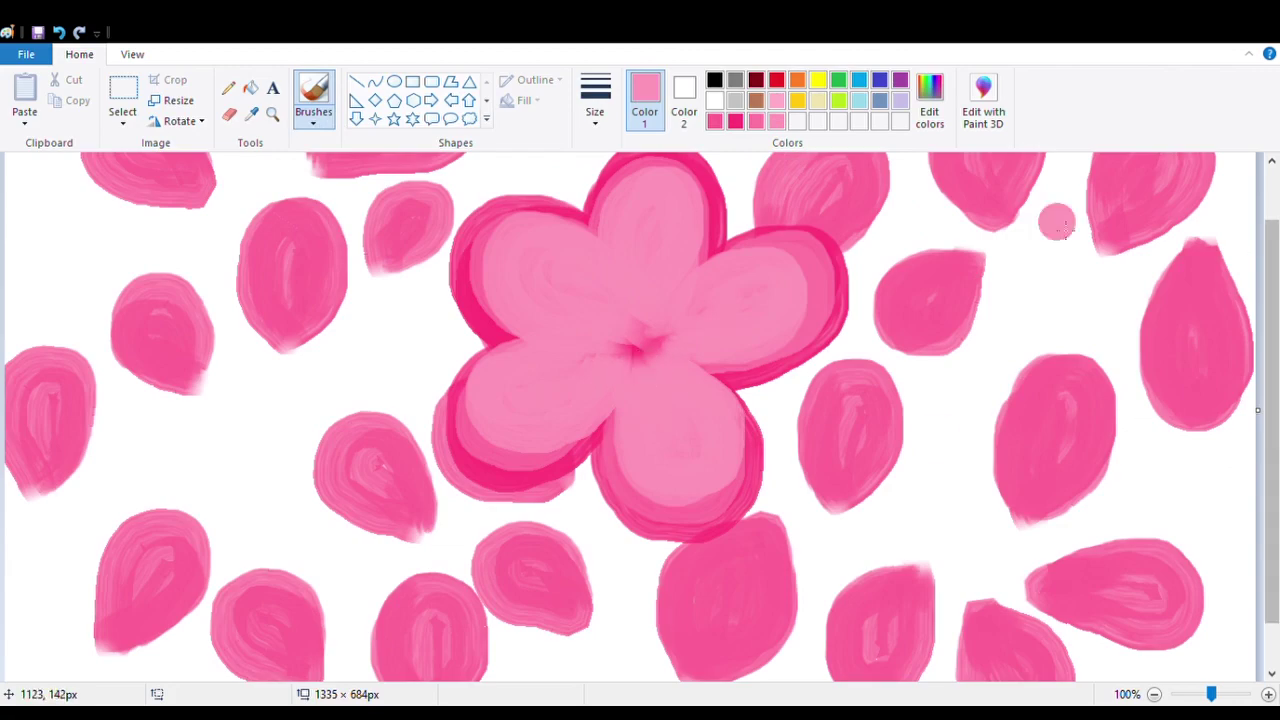
left_click(737, 121)
scroll(291, 291, "up", 1)
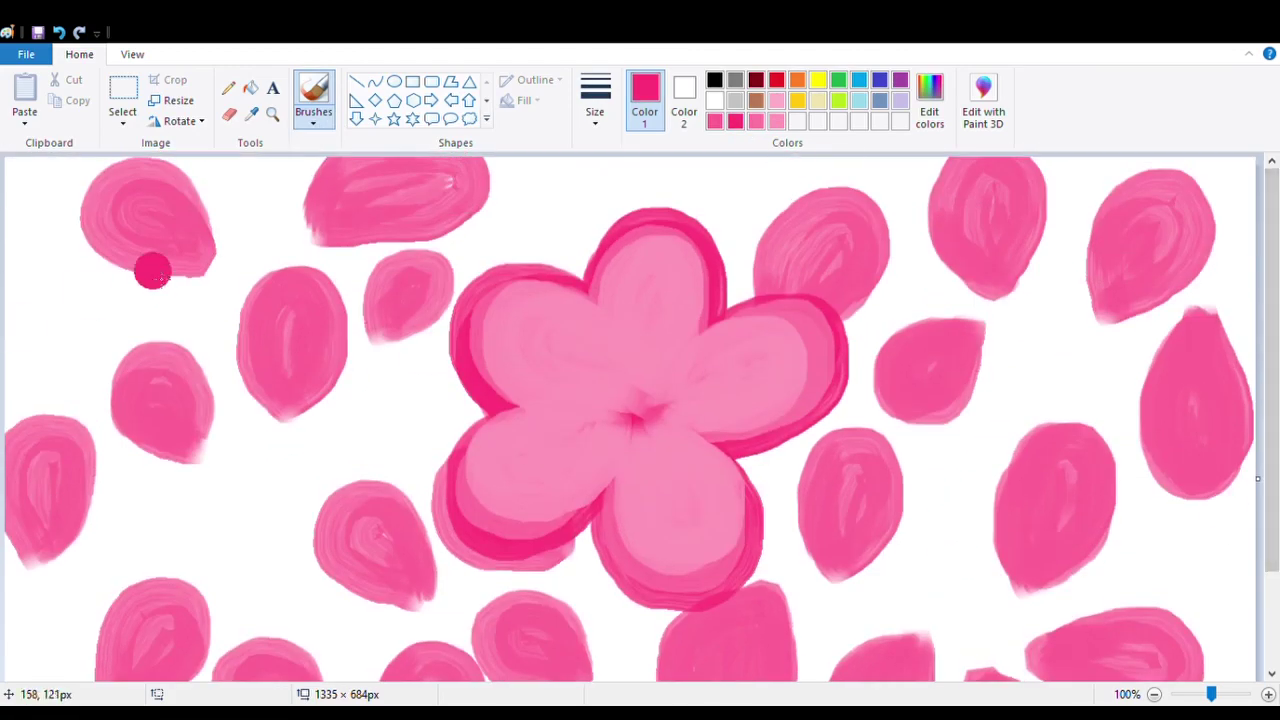
mouse_move(203, 314)
left_mouse_down()
mouse_move(209, 326)
mouse_move(231, 211)
mouse_move(160, 333)
mouse_move(70, 393)
mouse_move(180, 410)
mouse_move(238, 369)
mouse_move(340, 390)
mouse_move(317, 272)
mouse_move(207, 297)
mouse_move(156, 279)
mouse_move(161, 334)
mouse_move(221, 481)
mouse_move(238, 343)
left_mouse_up()
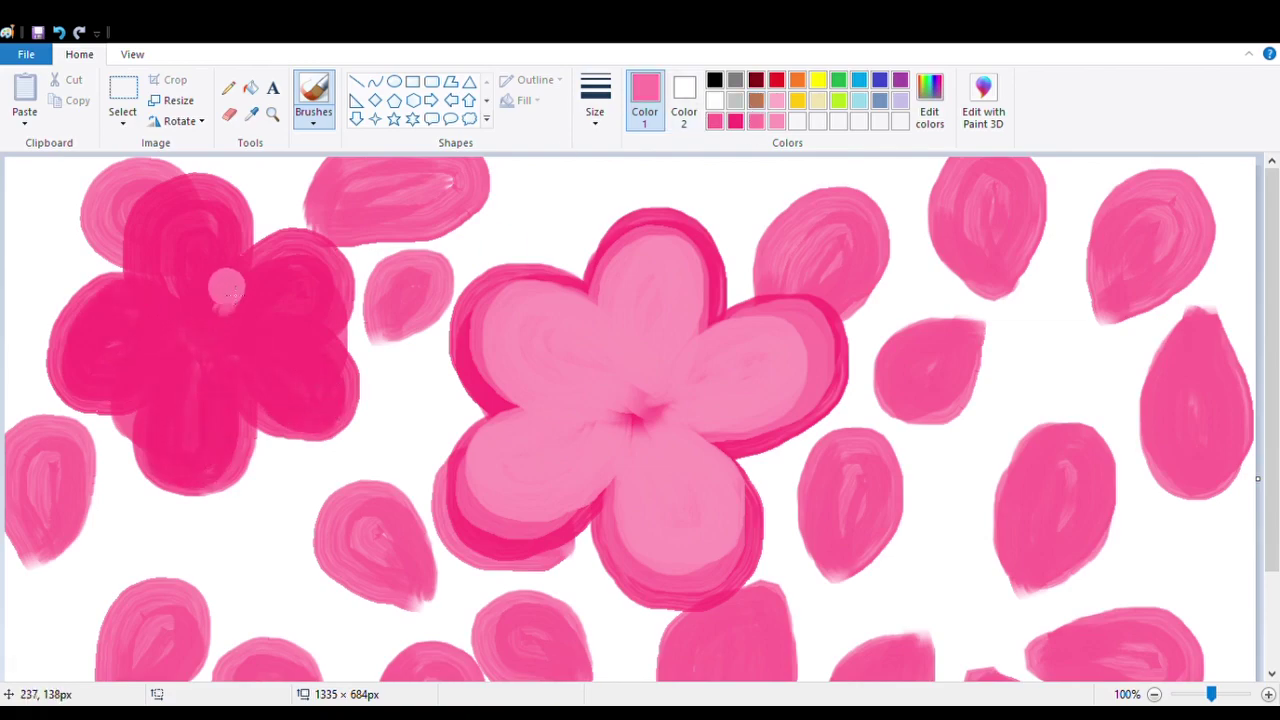
- Paint medium-pink and then lightest-pink layers inside the five petals of the upper-left flower, leaving a darker outline
mouse_move(227, 289)
left_mouse_down()
mouse_move(218, 205)
mouse_move(165, 286)
mouse_move(207, 323)
mouse_move(192, 230)
left_mouse_up()
mouse_move(195, 338)
left_mouse_down()
mouse_move(73, 377)
mouse_move(80, 389)
mouse_move(98, 347)
left_mouse_up()
mouse_move(200, 340)
left_mouse_down()
mouse_move(226, 382)
mouse_move(339, 365)
mouse_move(279, 360)
mouse_move(332, 266)
mouse_move(298, 292)
mouse_move(201, 305)
mouse_move(108, 382)
mouse_move(182, 335)
mouse_move(208, 459)
mouse_move(206, 355)
left_mouse_up()
mouse_move(197, 412)
left_mouse_down()
mouse_move(336, 372)
mouse_move(240, 350)
mouse_move(221, 314)
mouse_move(262, 293)
left_mouse_up()
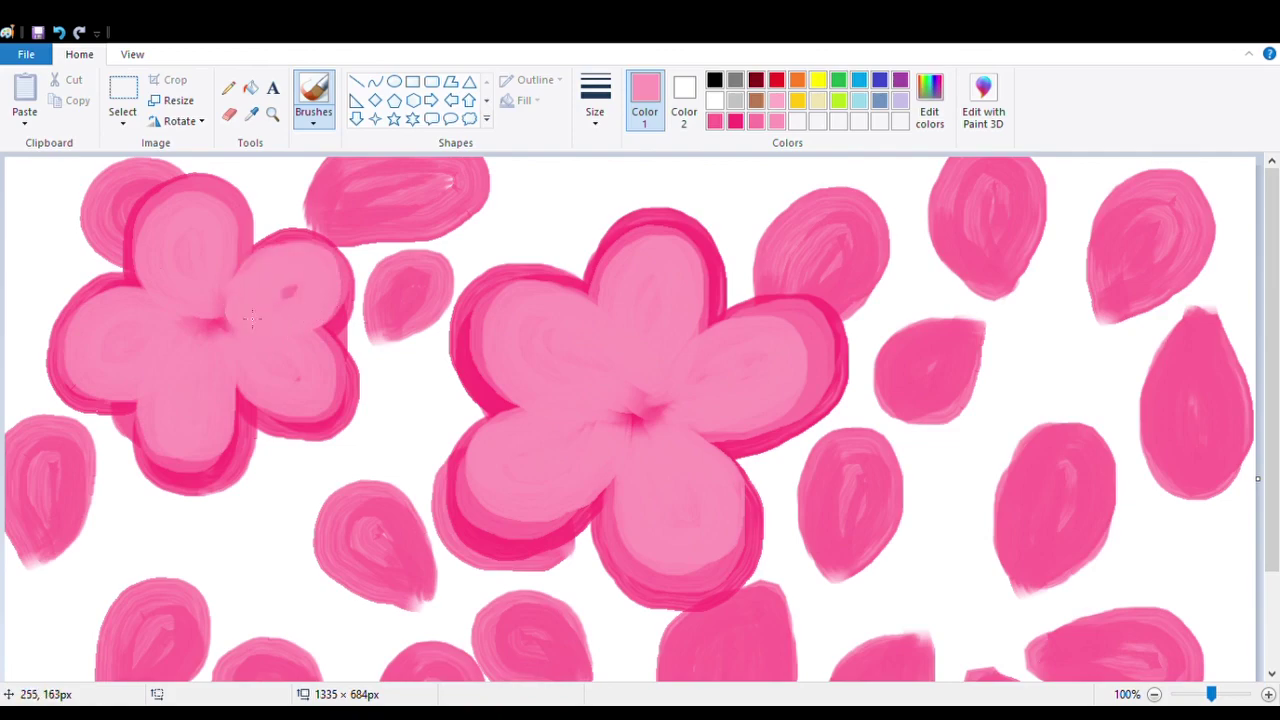
- Paint a five-petal flower in the darker custom pink on the canvas's lower-right side, undoing a misplaced first stroke
scroll(252, 318, "down", 3)
scroll(500, 250, "up", 2)
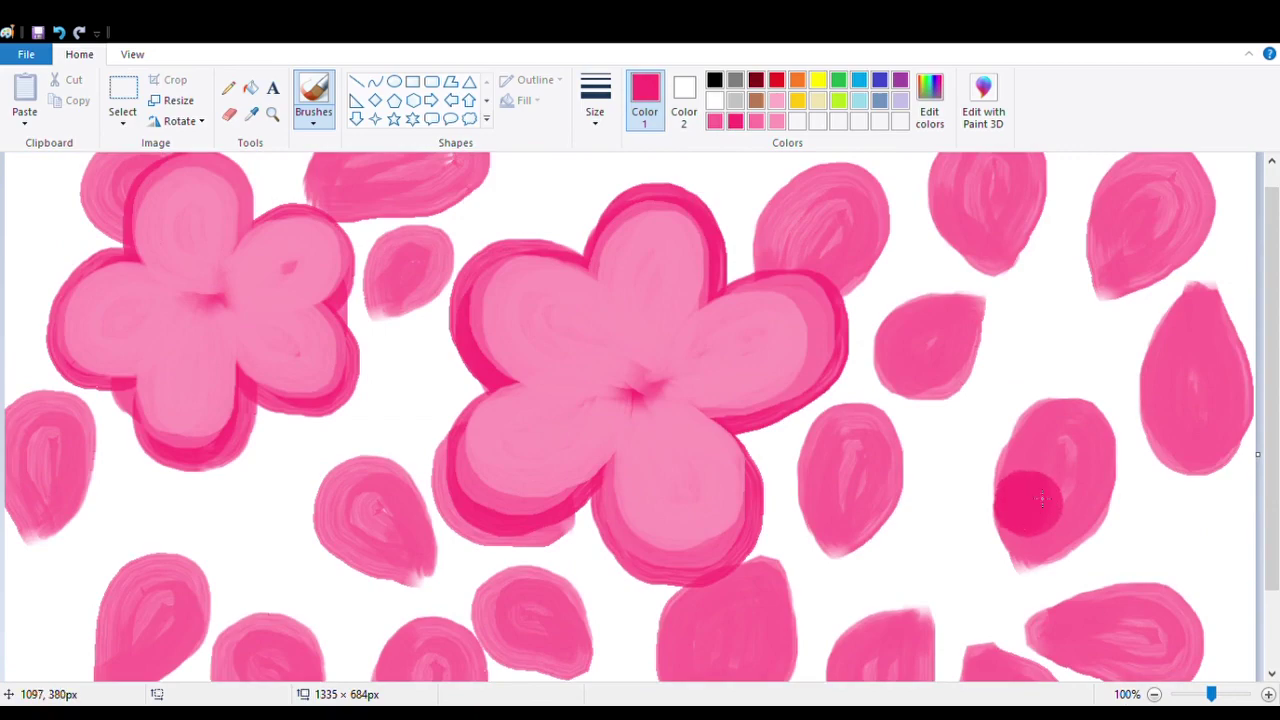
mouse_move(1041, 498)
left_mouse_down()
mouse_move(1000, 390)
mouse_move(1038, 434)
mouse_move(884, 506)
mouse_move(930, 507)
mouse_move(886, 464)
mouse_move(965, 545)
mouse_move(1030, 548)
mouse_move(955, 645)
mouse_move(1090, 645)
mouse_move(1055, 540)
mouse_move(1090, 560)
mouse_move(1150, 370)
mouse_move(1065, 505)
mouse_move(1100, 410)
mouse_move(1185, 440)
mouse_move(1070, 501)
mouse_move(1142, 520)
left_mouse_up()
left_click(58, 32)
left_click_drag(1057, 352, 1030, 499)
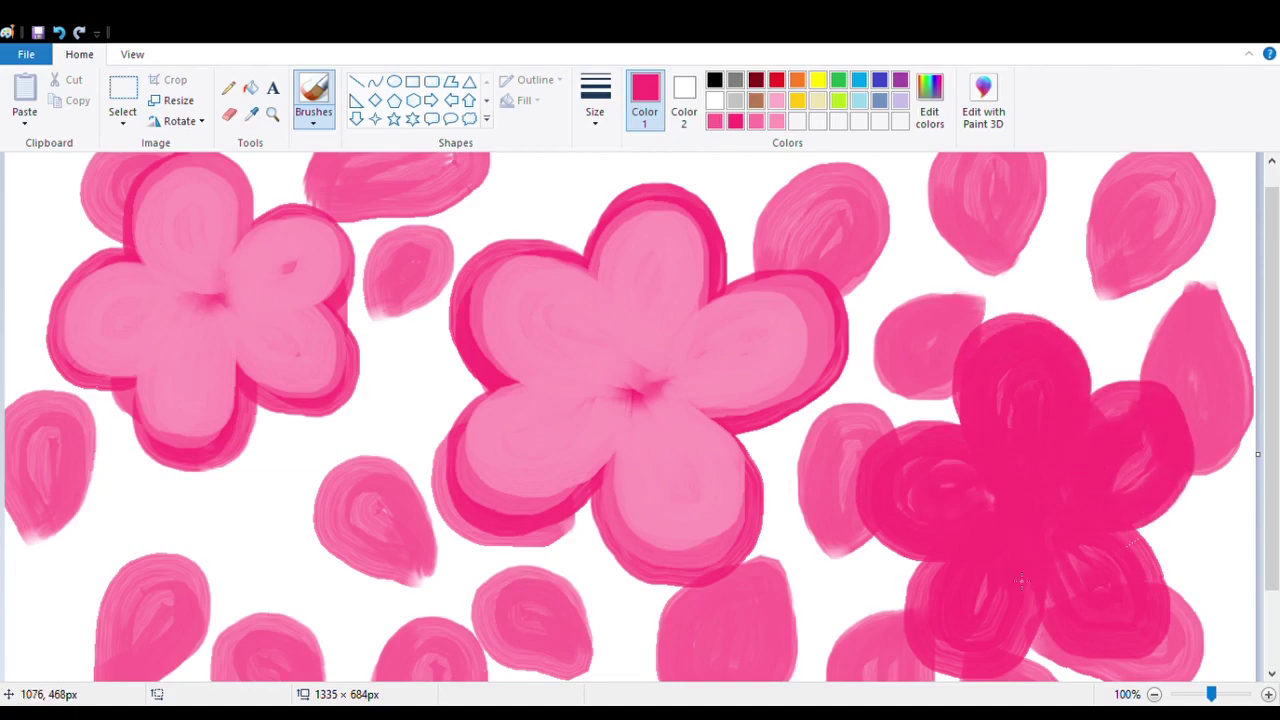
- Paint a medium-pink layer inside each of the lower-right flower's five petals, leaving the darker pink as an outline
mouse_move(1036, 455)
left_mouse_down()
mouse_move(1031, 341)
mouse_move(1016, 385)
mouse_move(1069, 395)
mouse_move(1008, 450)
mouse_move(892, 517)
mouse_move(999, 482)
mouse_move(1124, 476)
mouse_move(1140, 416)
mouse_move(1083, 498)
left_mouse_up()
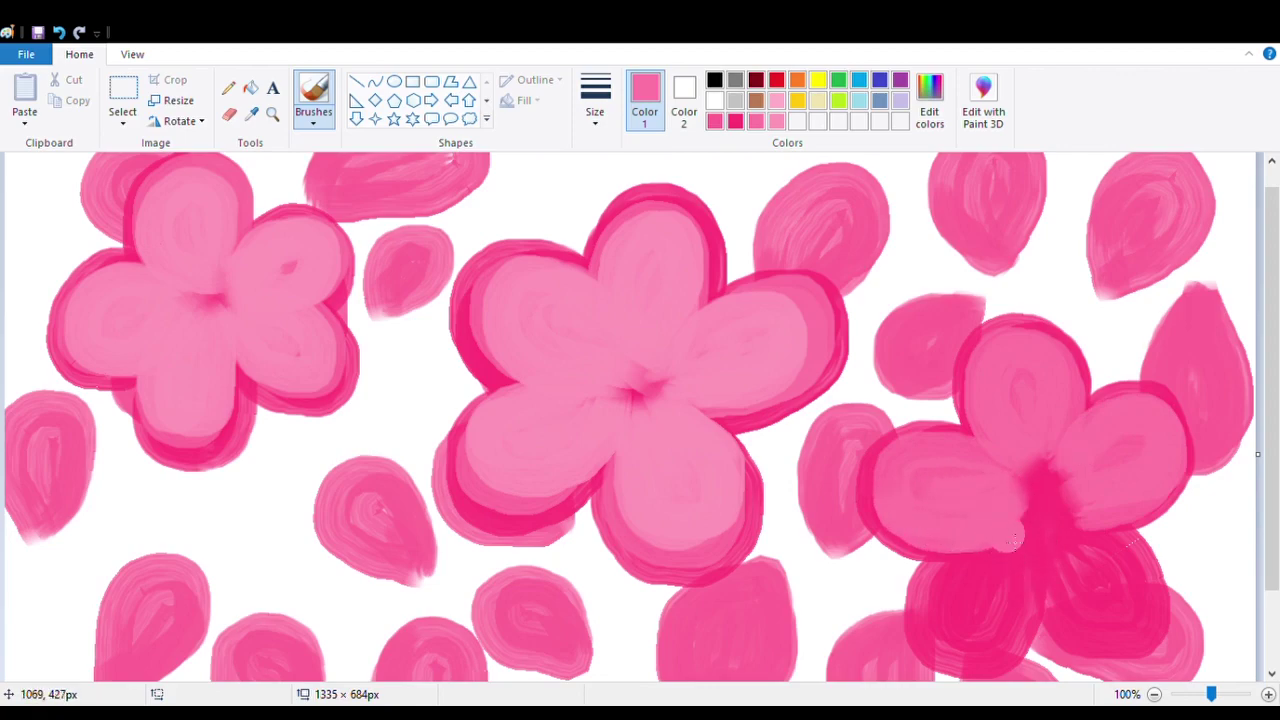
mouse_move(1011, 538)
left_mouse_down()
mouse_move(1030, 630)
mouse_move(994, 616)
left_mouse_up()
mouse_move(1050, 550)
left_mouse_down()
mouse_move(1095, 612)
mouse_move(1081, 588)
left_mouse_up()
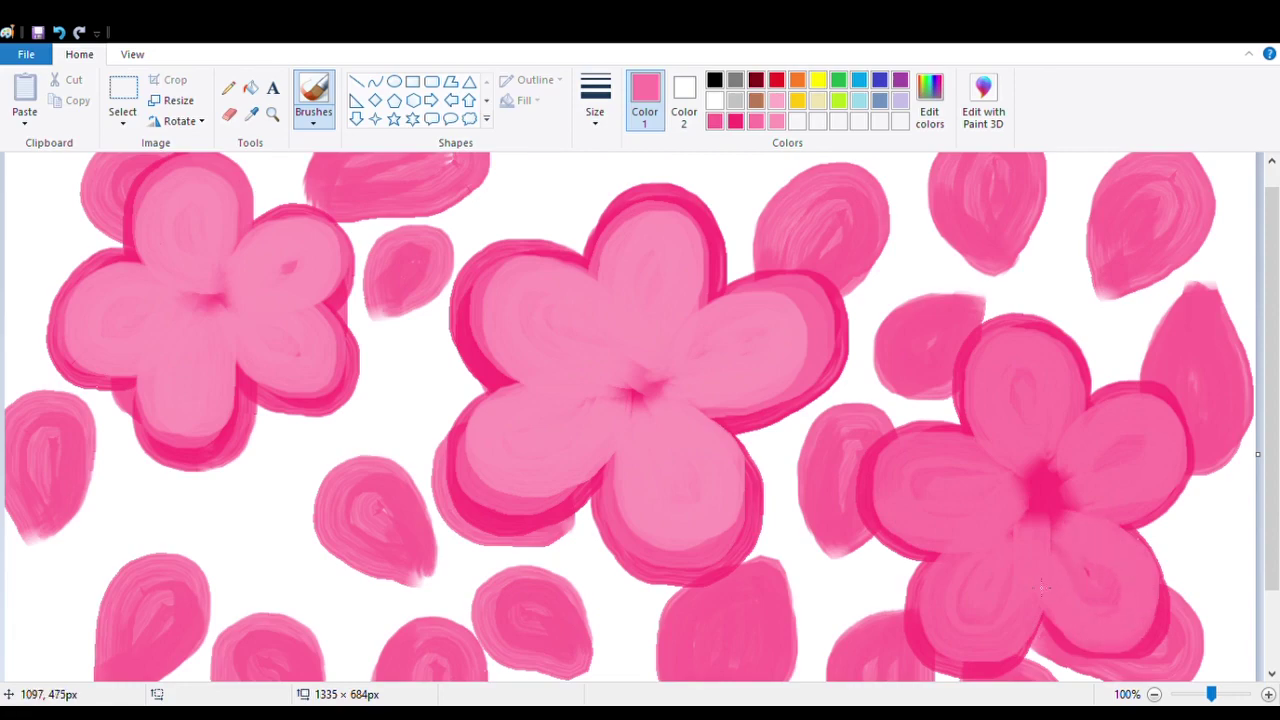
- Paint a smaller layer in the lightest custom pink inside each of the lower-right flower's five petals
mouse_move(1040, 455)
left_mouse_down()
mouse_move(1006, 404)
mouse_move(1037, 464)
mouse_move(1055, 408)
mouse_move(1043, 459)
mouse_move(1053, 488)
mouse_move(1070, 491)
mouse_move(1115, 436)
mouse_move(1146, 481)
mouse_move(1125, 461)
mouse_move(1009, 506)
mouse_move(981, 464)
mouse_move(937, 521)
mouse_move(1022, 508)
mouse_move(931, 502)
mouse_move(1008, 542)
mouse_move(965, 606)
mouse_move(1037, 594)
mouse_move(1028, 548)
left_mouse_up()
mouse_move(1013, 623)
left_mouse_down()
mouse_move(1134, 585)
mouse_move(1059, 540)
mouse_move(1093, 614)
mouse_move(1113, 549)
mouse_move(1073, 563)
left_mouse_up()
mouse_move(1272, 370)
left_mouse_down()
mouse_move(1272, 385)
mouse_move(1276, 350)
left_mouse_up()
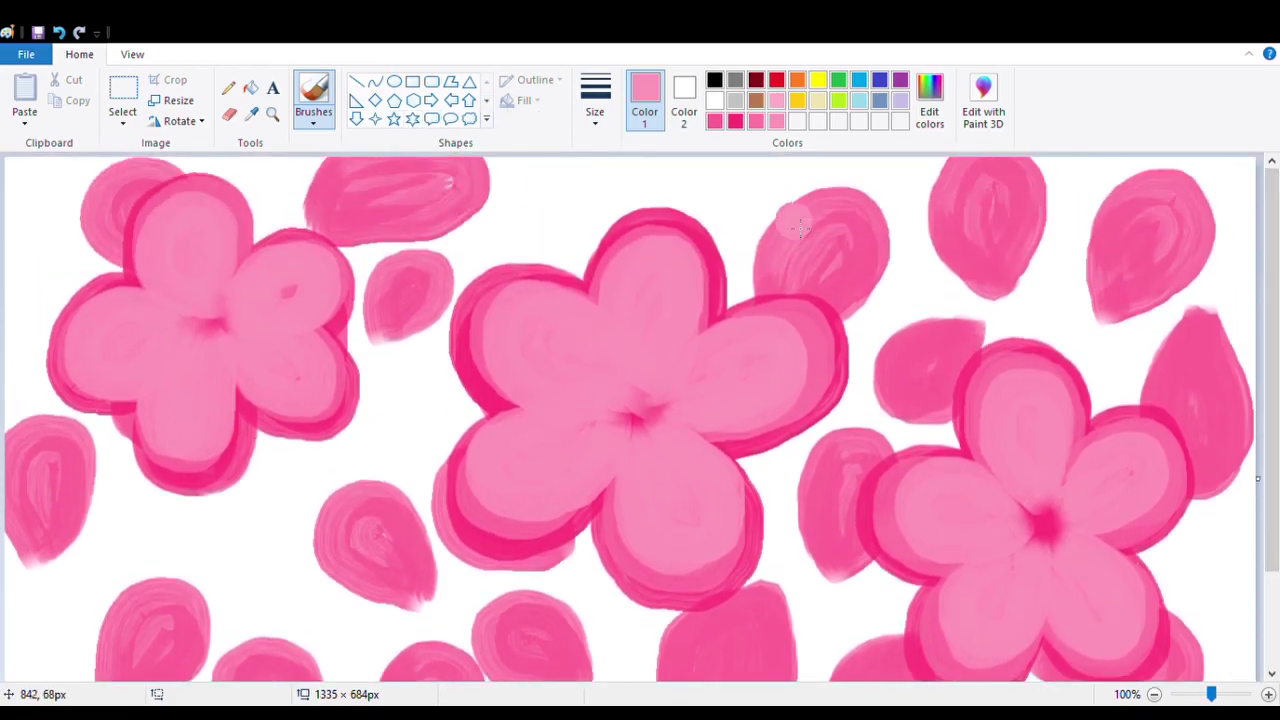
left_click(714, 121)
scroll(217, 468, "down", 2)
mouse_move(217, 468)
left_mouse_down()
mouse_move(255, 418)
mouse_move(240, 416)
mouse_move(262, 412)
mouse_move(240, 445)
left_mouse_up()
left_click_drag(310, 525, 340, 550)
left_click(58, 32)
left_click(58, 32)
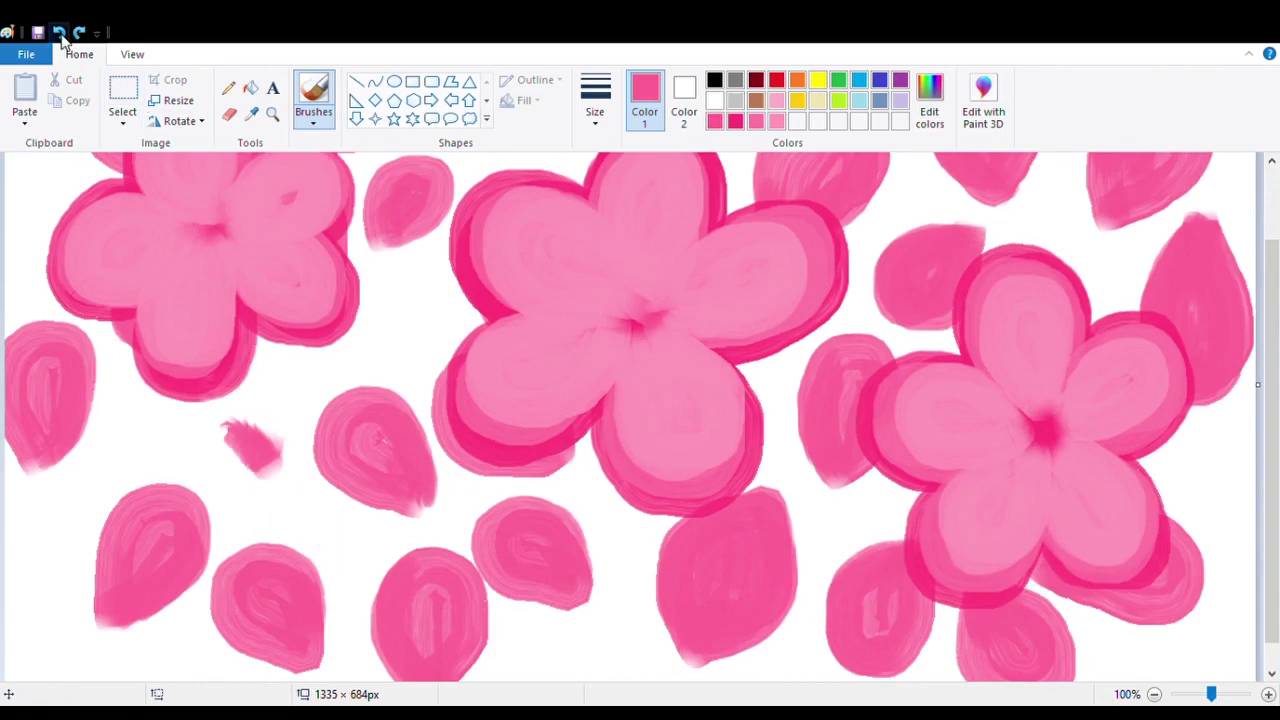
left_click(58, 32)
left_click_drag(243, 446, 277, 423)
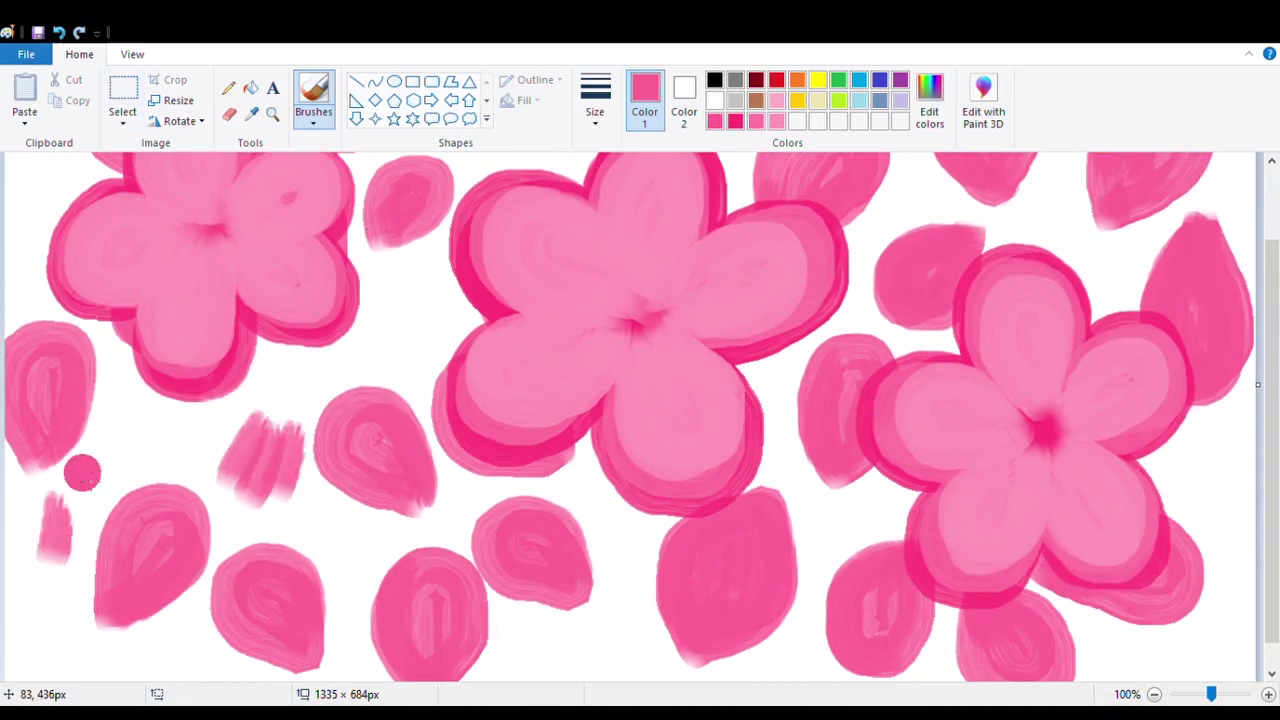
left_click(58, 32)
left_click(58, 32)
- Fill the white background around the flowers and petals with dark blue
left_click(250, 88)
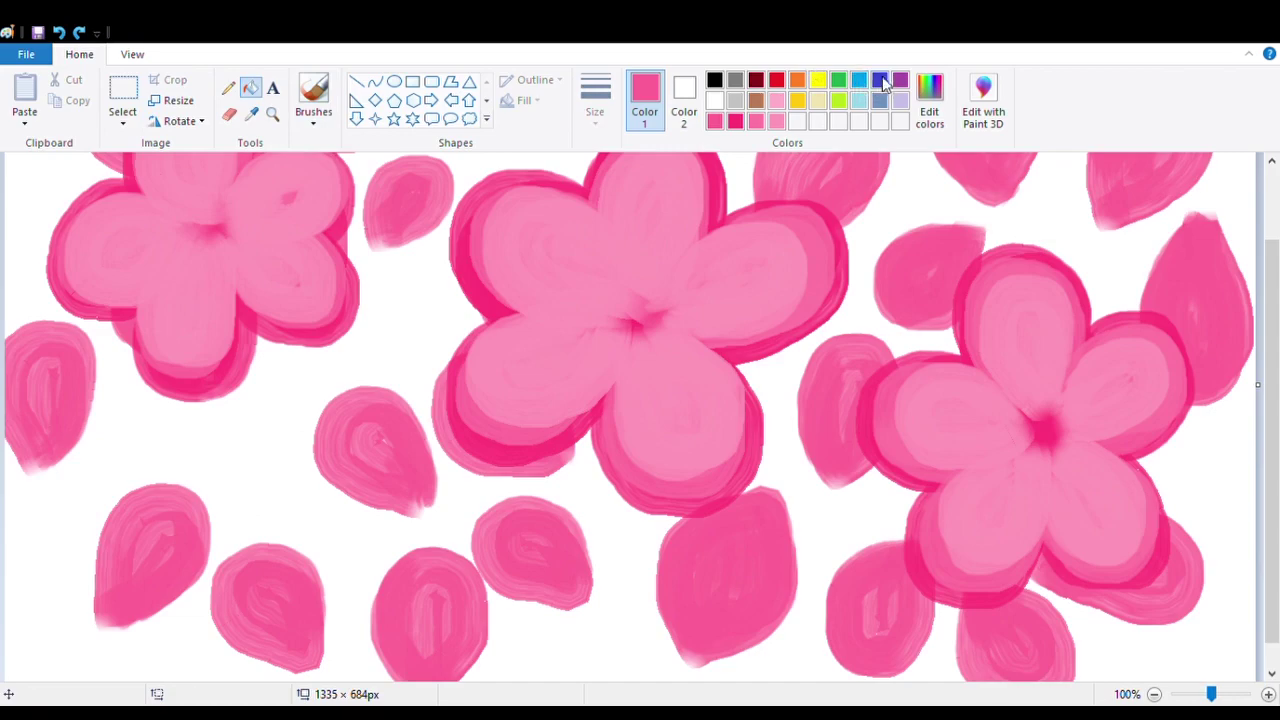
left_click(880, 80)
left_click(1060, 210)
left_click_drag(1274, 370, 1277, 440)
scroll(1276, 375, "up", 2)
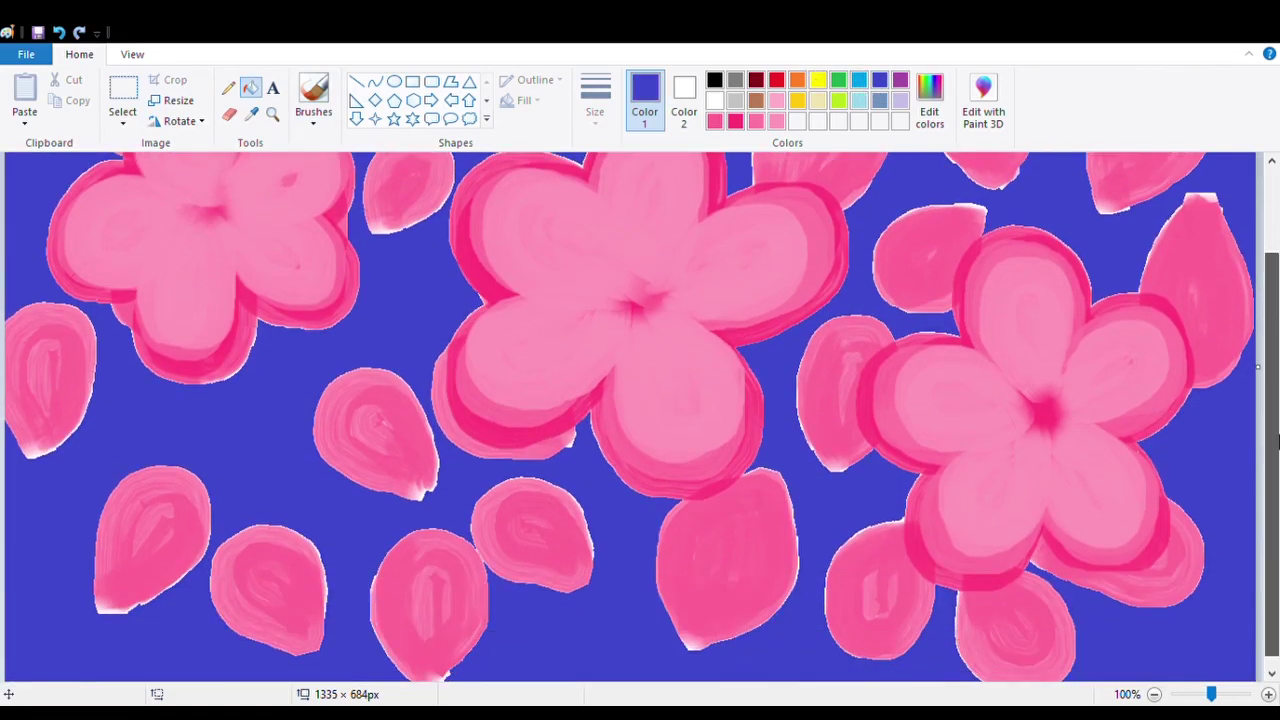
- Draw curving white vines with a textured brush across the blue background below the upper-left flower
left_click(313, 98)
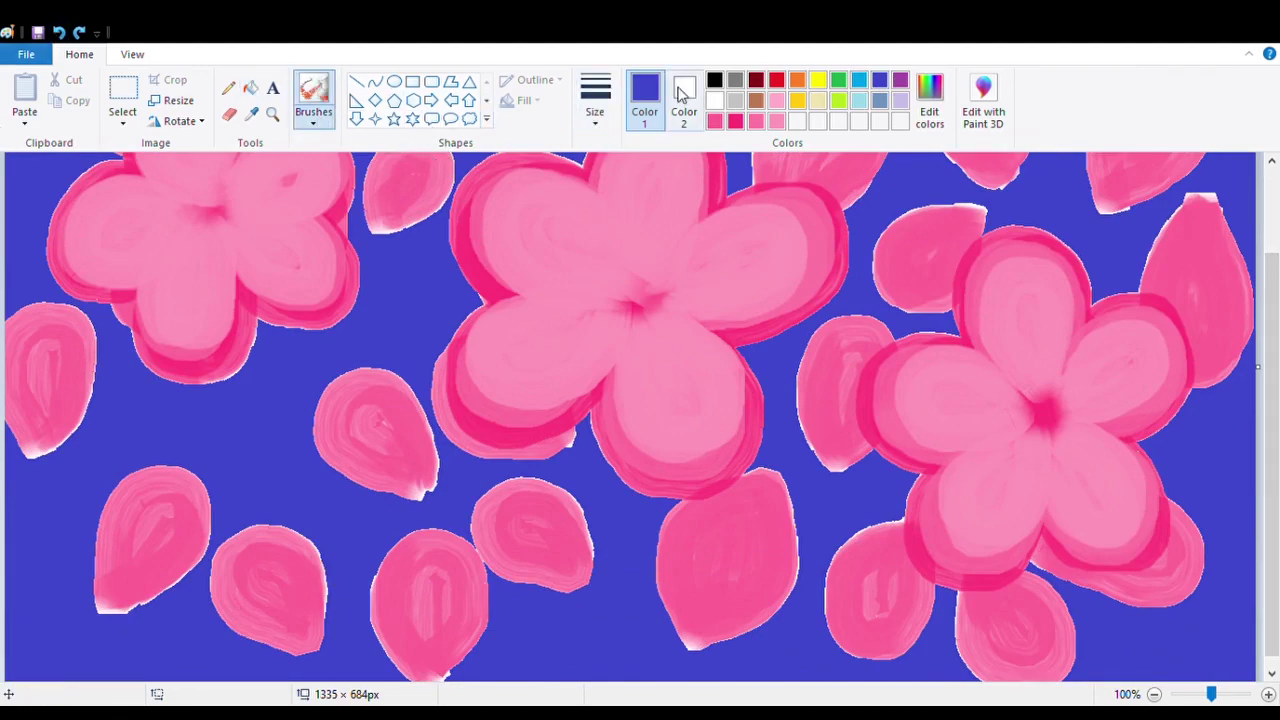
left_click(714, 100)
mouse_move(243, 418)
left_mouse_down()
mouse_move(372, 350)
mouse_move(440, 264)
left_mouse_up()
mouse_move(287, 380)
left_mouse_down()
mouse_move(292, 485)
mouse_move(352, 545)
mouse_move(352, 676)
left_mouse_up()
mouse_move(262, 484)
left_mouse_down()
mouse_move(157, 454)
mouse_move(15, 522)
left_mouse_up()
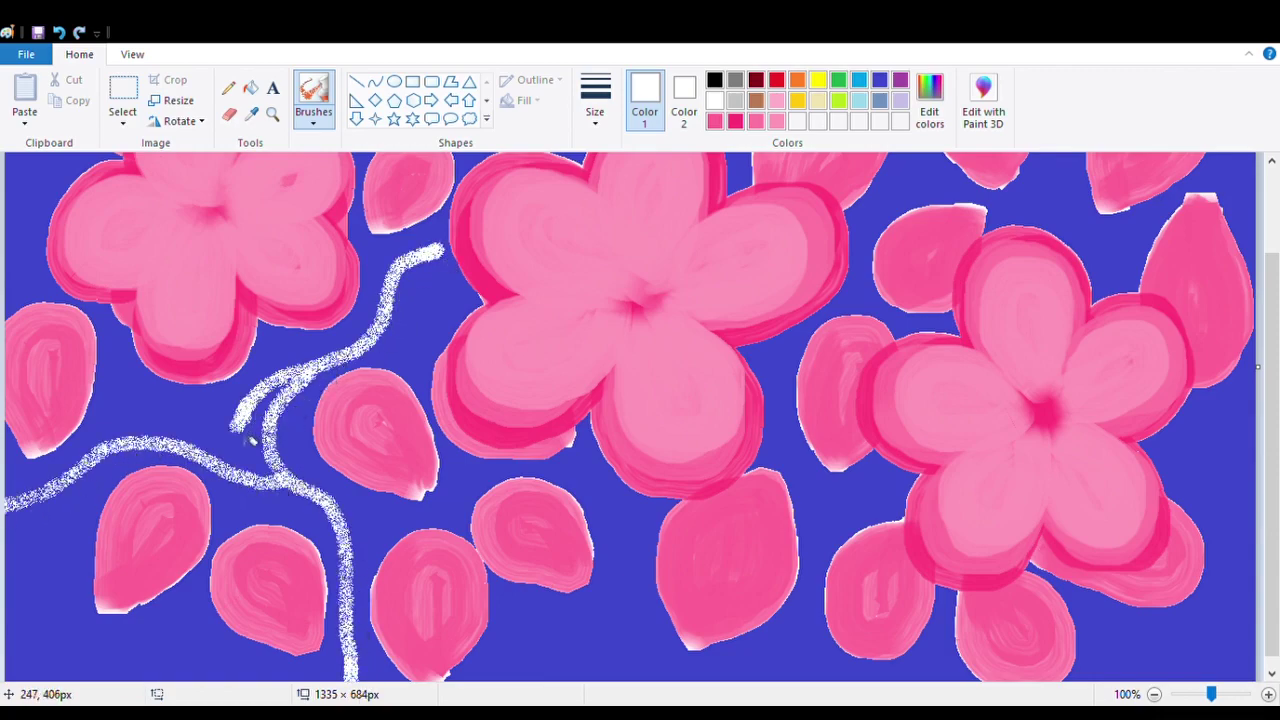
mouse_move(250, 439)
left_mouse_down()
mouse_move(164, 409)
mouse_move(131, 359)
left_mouse_up()
mouse_move(264, 455)
left_mouse_down()
mouse_move(403, 524)
mouse_move(513, 474)
mouse_move(643, 614)
mouse_move(583, 651)
left_mouse_up()
- Undo the white vine strokes and the dark blue background fill
left_click(58, 32)
left_click(58, 32)
left_click(58, 32)
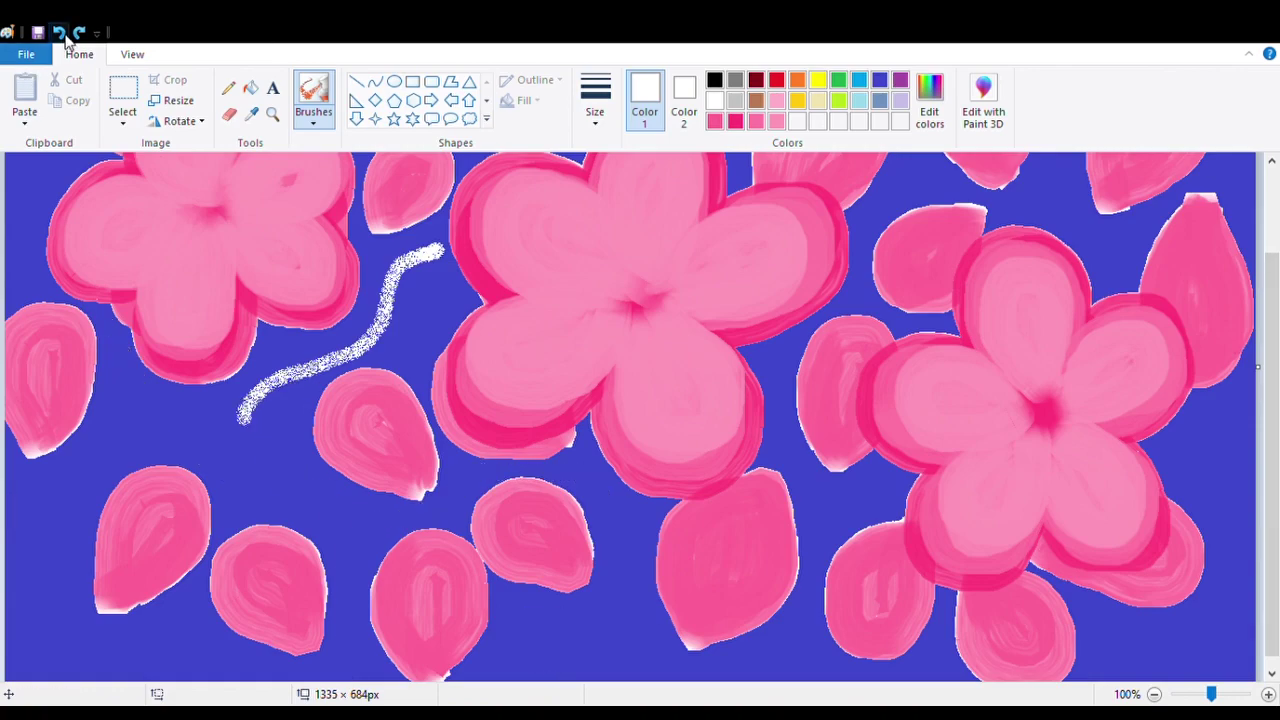
left_click(58, 32)
mouse_move(1272, 399)
left_mouse_down()
mouse_move(1278, 315)
mouse_move(1278, 408)
mouse_move(1278, 381)
left_mouse_up()
left_click(58, 32)
left_click(132, 54)
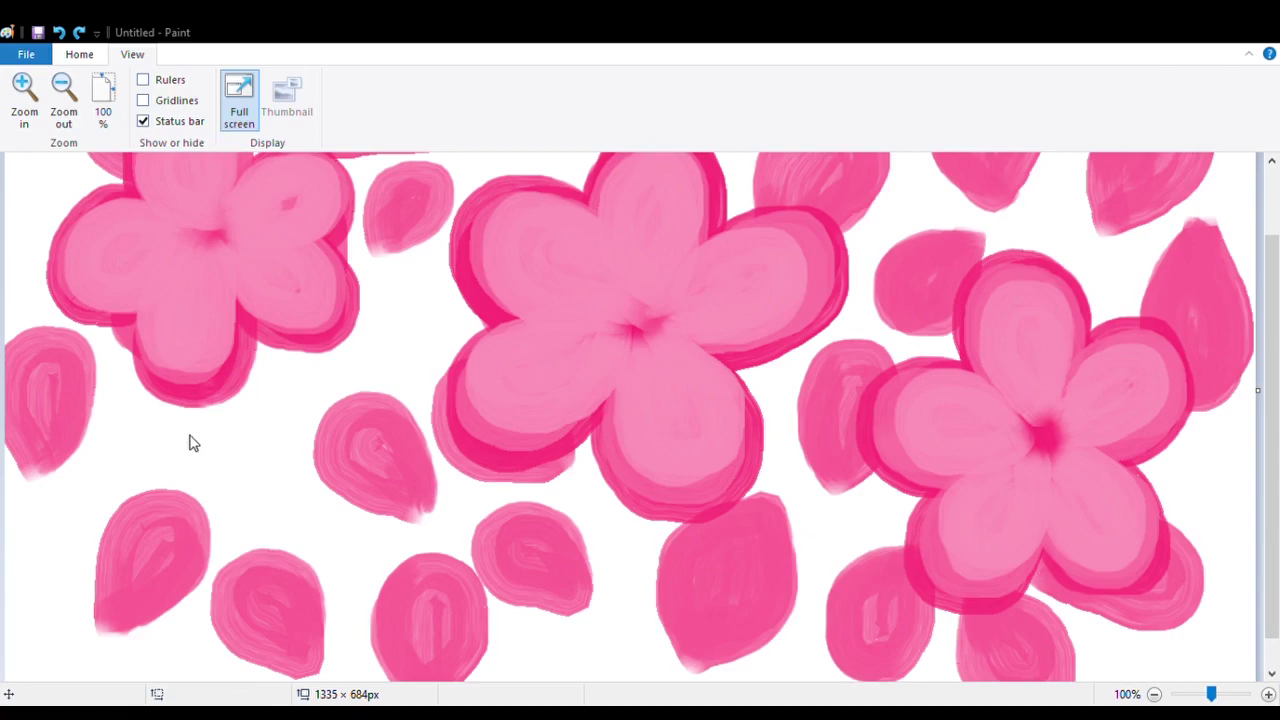
left_click_drag(1276, 288, 1276, 222)
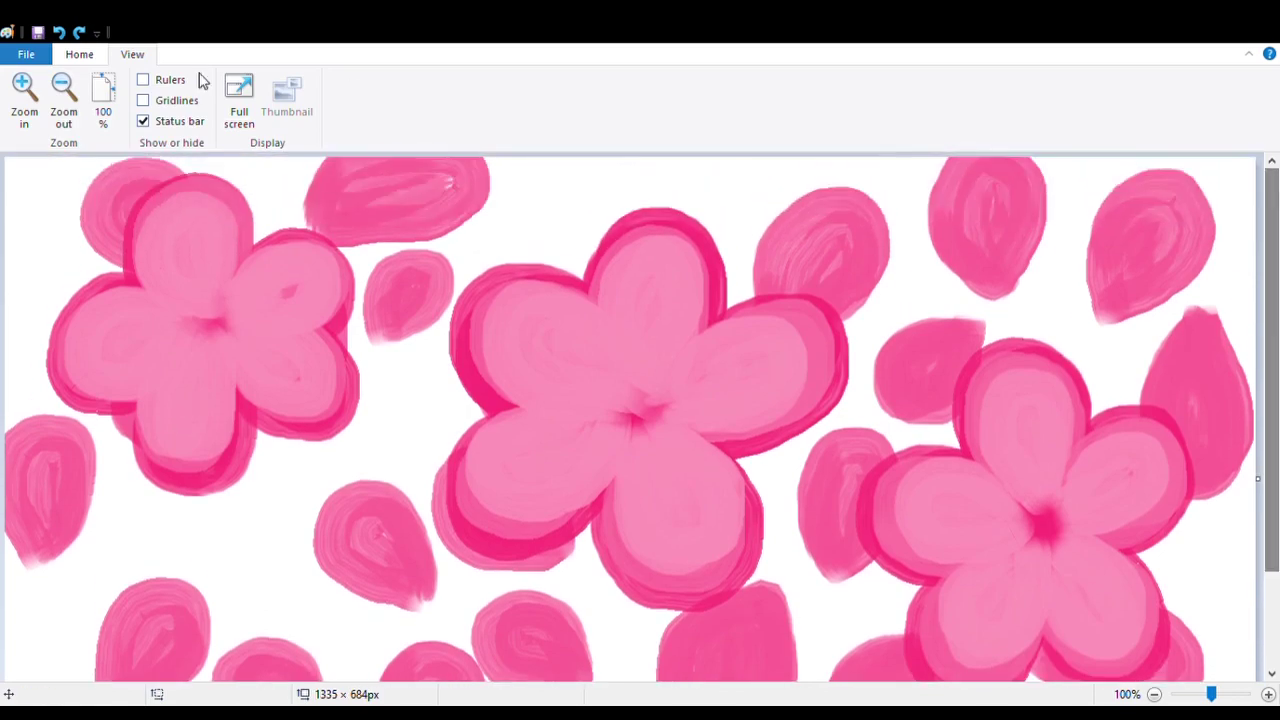
left_click(79, 54)
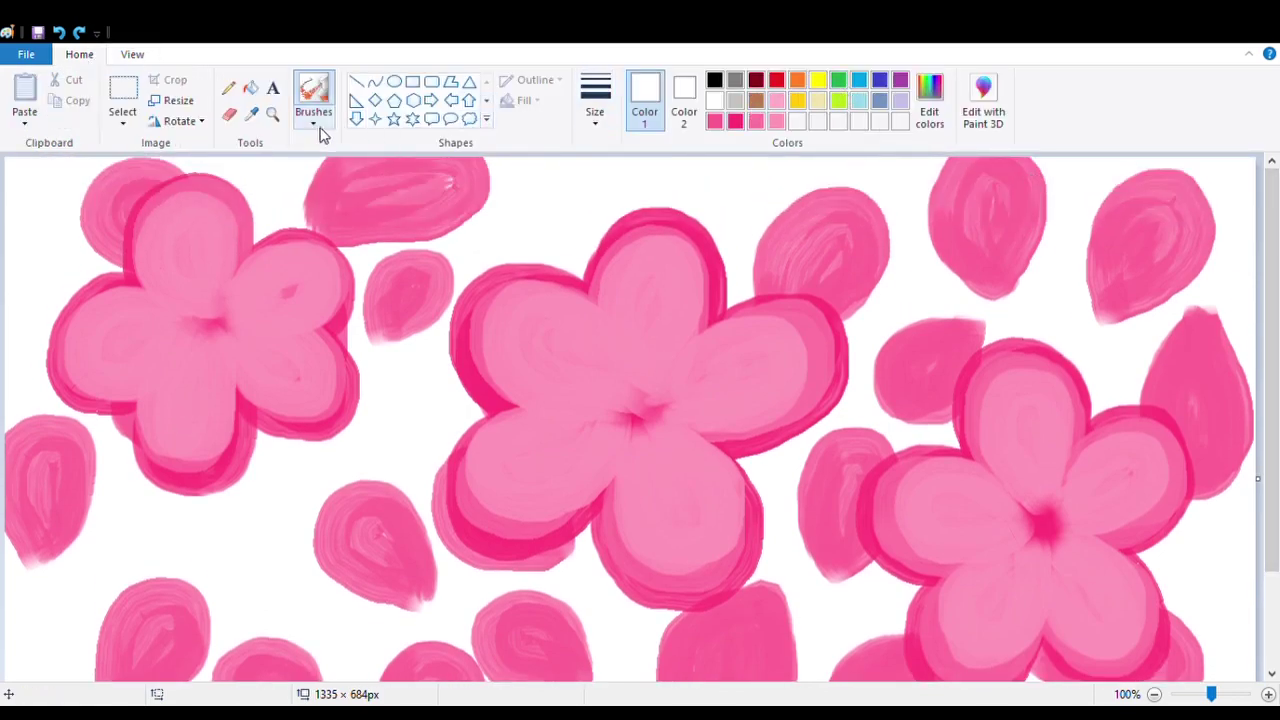
- Draw textured vines in the darker custom pink from the centre flower to the upper and lower canvas edges, undoing a blue trial stroke
left_click(860, 82)
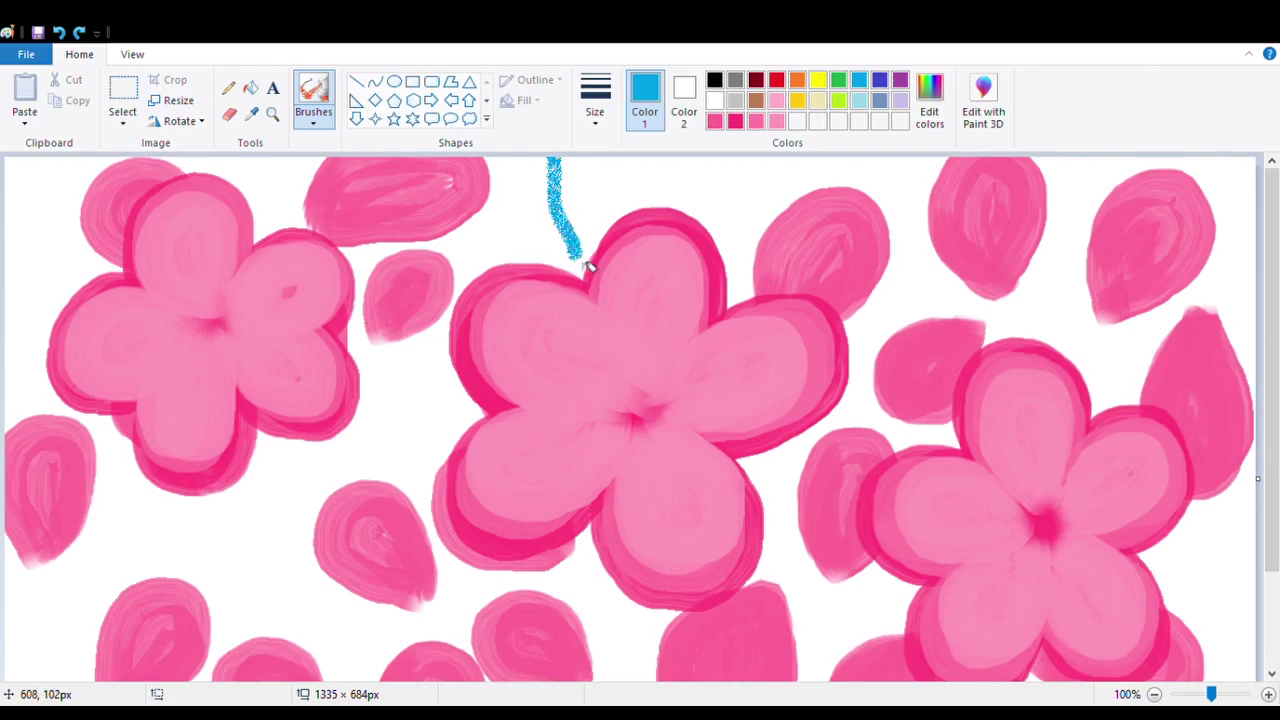
left_click(59, 32)
left_click(735, 120)
left_click_drag(550, 160, 595, 288)
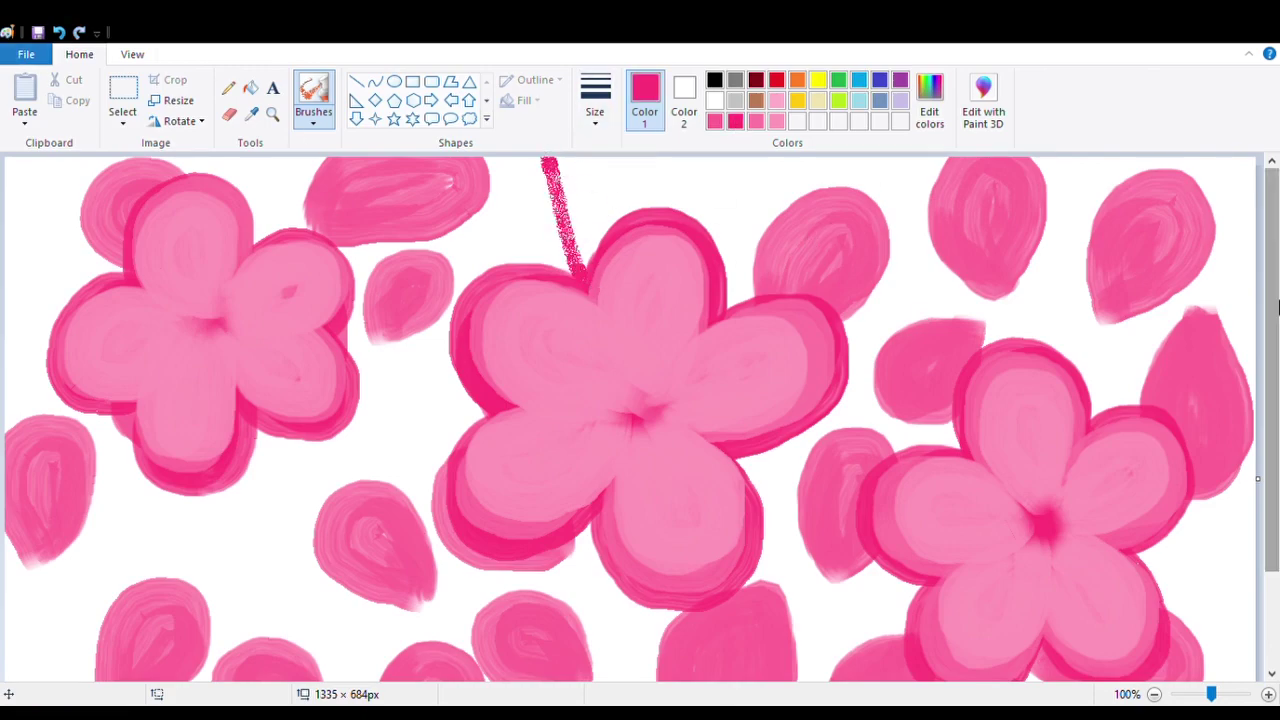
scroll(590, 432, "down", 3)
left_click_drag(586, 408, 634, 652)
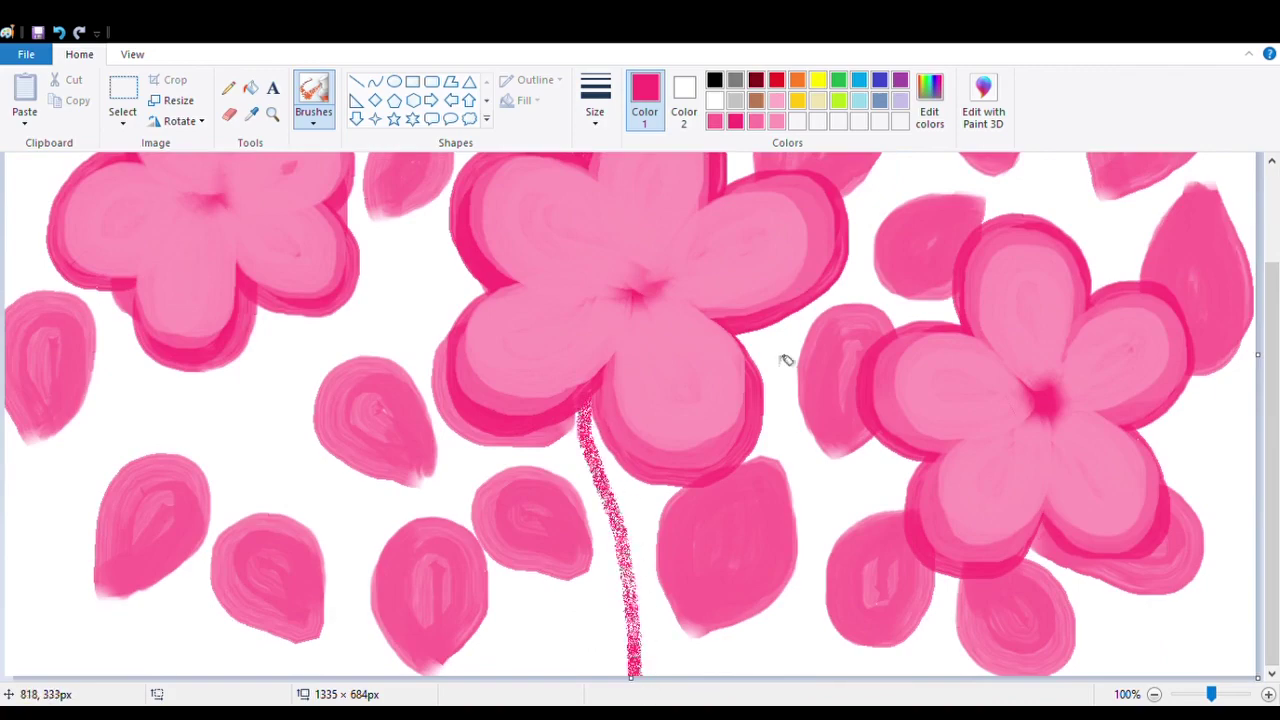
- Draw darker-pink vines from the right flower to the right, lower and upper canvas edges
left_click_drag(1147, 440, 1254, 447)
left_click_drag(1042, 528, 1182, 693)
left_click_drag(1274, 522, 1274, 371)
left_click_drag(1034, 342, 1095, 165)
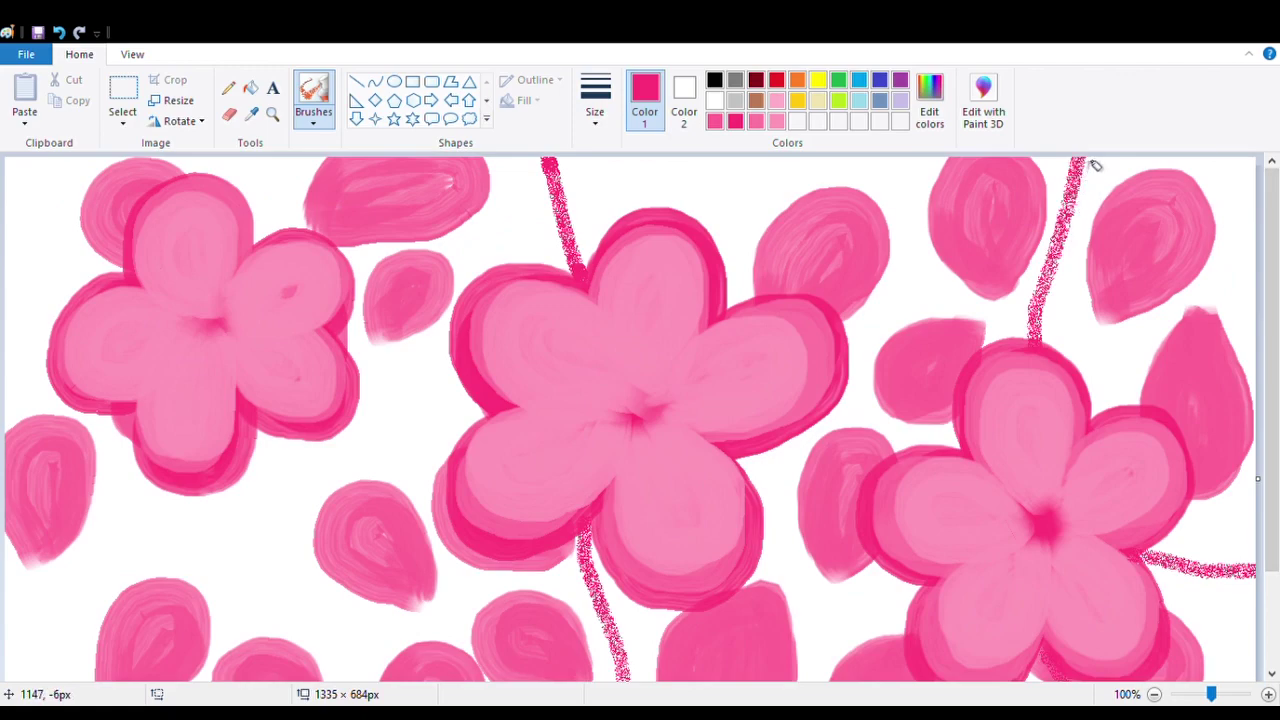
- Draw a second vine from the centre flower to the upper edge, and vines from the left flower to the left and upper edges
left_click_drag(720, 254, 778, 158)
left_click_drag(140, 289, 6, 216)
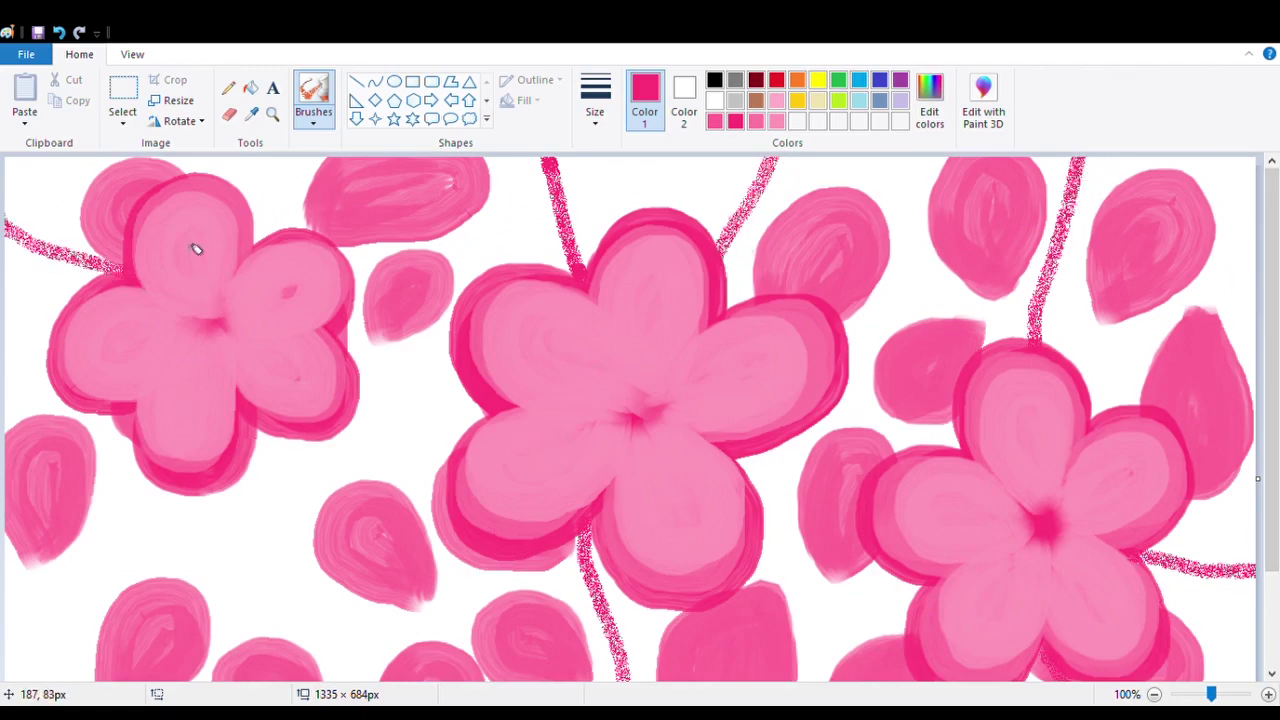
left_click_drag(289, 257, 312, 165)
- Draw a curved vine from the left flower's lowest petal to the left canvas edge, undoing and redrawing misplaced strokes
left_click_drag(1273, 370, 1273, 432)
left_click_drag(170, 405, 4, 580)
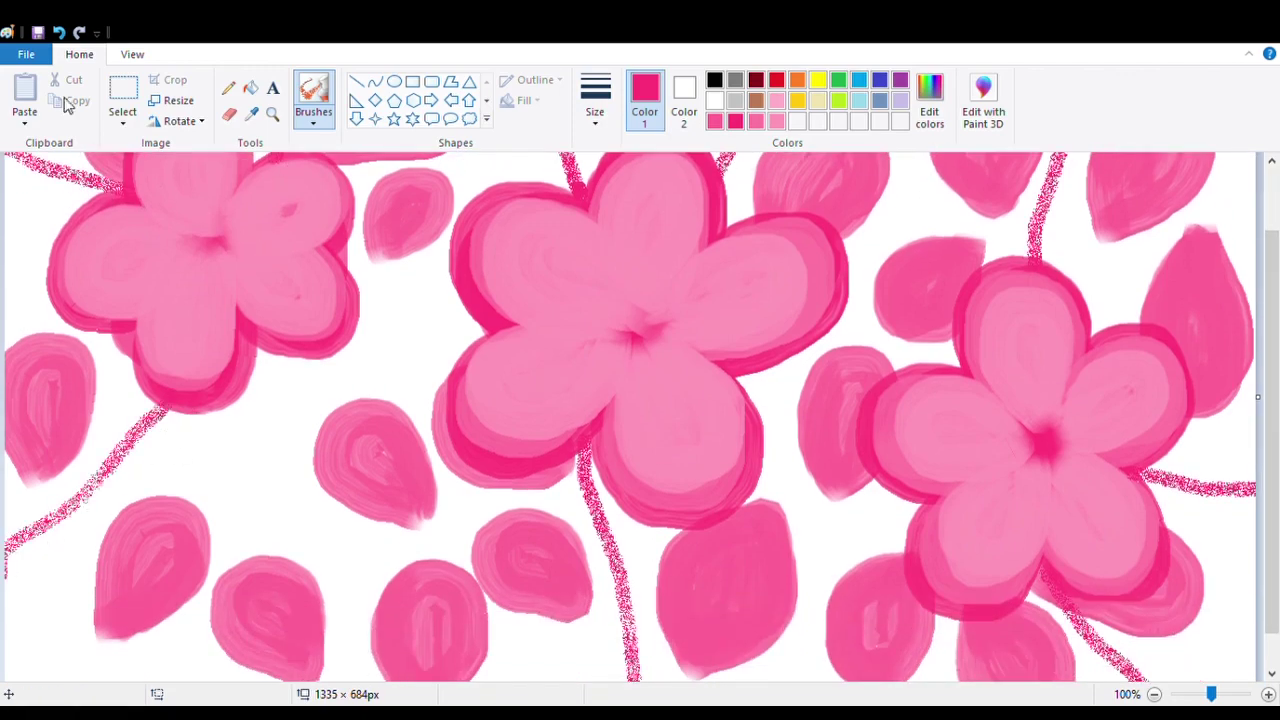
key("ctrl+z")
key("ctrl+z")
left_click_drag(176, 405, 95, 465)
key("ctrl+z")
mouse_move(208, 410)
left_mouse_down()
mouse_move(114, 491)
mouse_move(4, 525)
left_mouse_up()
- Draw vines from the left flower down to the lower canvas edge, across to the centre flower, and out to the left edge
left_click_drag(1272, 430, 1272, 462)
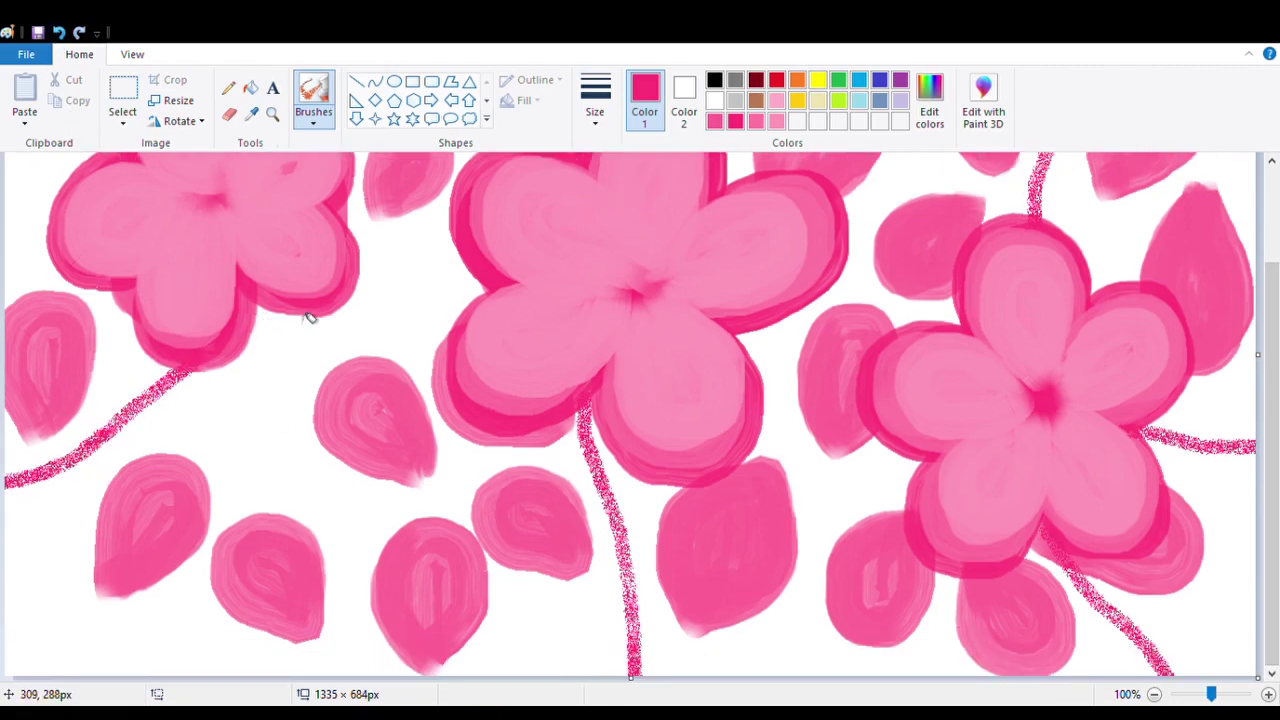
mouse_move(309, 317)
left_mouse_down()
mouse_move(288, 438)
mouse_move(360, 607)
mouse_move(368, 680)
left_mouse_up()
scroll(351, 376, "up", 3)
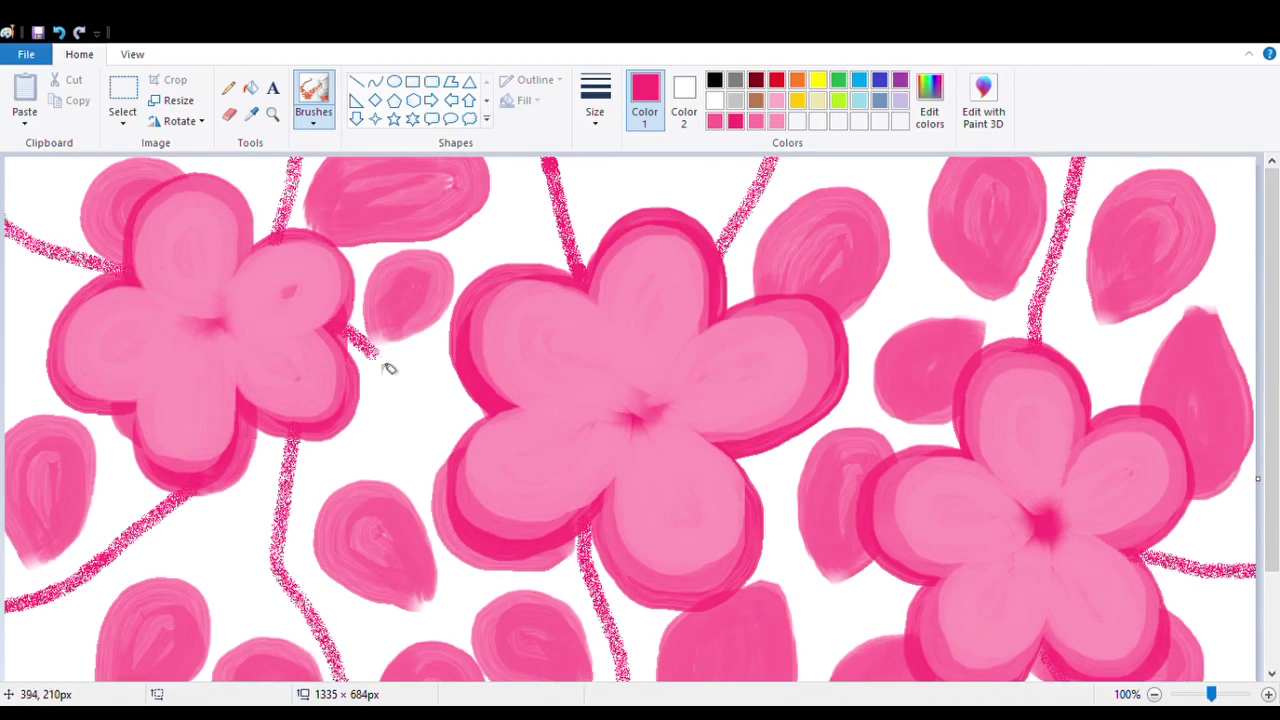
left_click_drag(390, 368, 468, 390)
left_click_drag(69, 387, 4, 340)
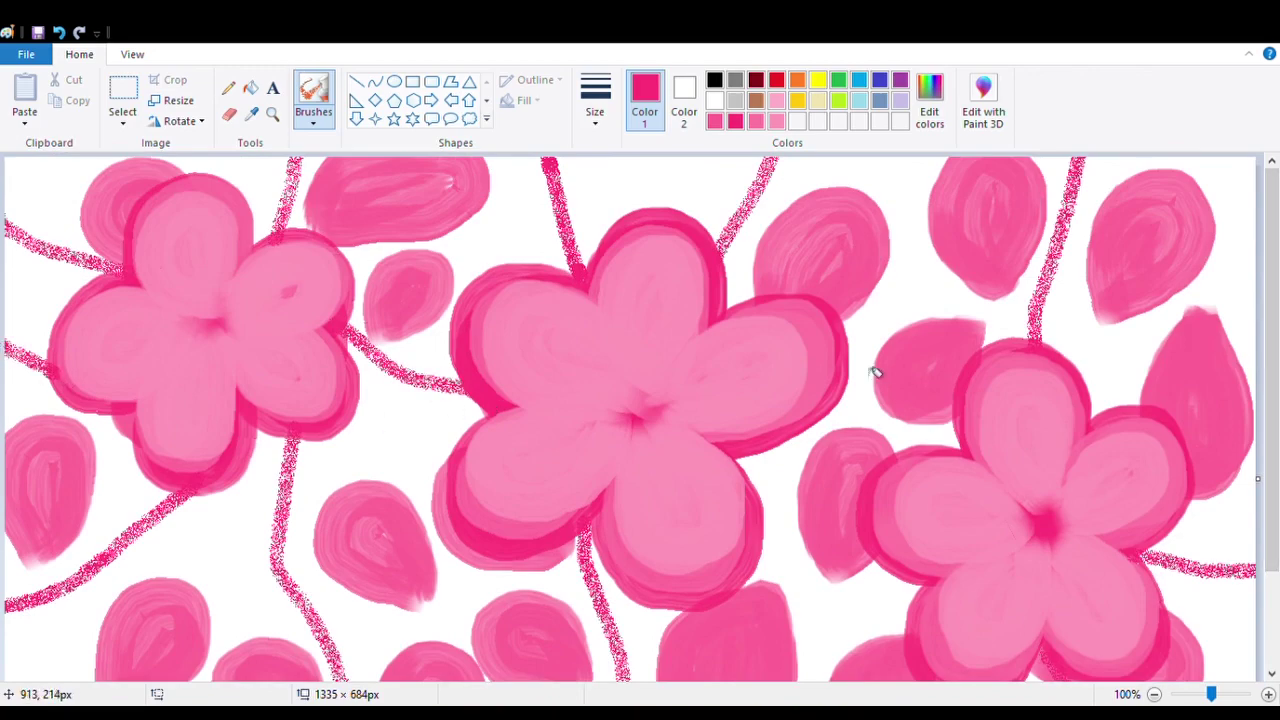
- Connect the centre and right flowers with a short vine, and draw another from the centre flower's right side to the lower edge
left_click_drag(908, 443, 940, 458)
scroll(846, 451, "down", 3)
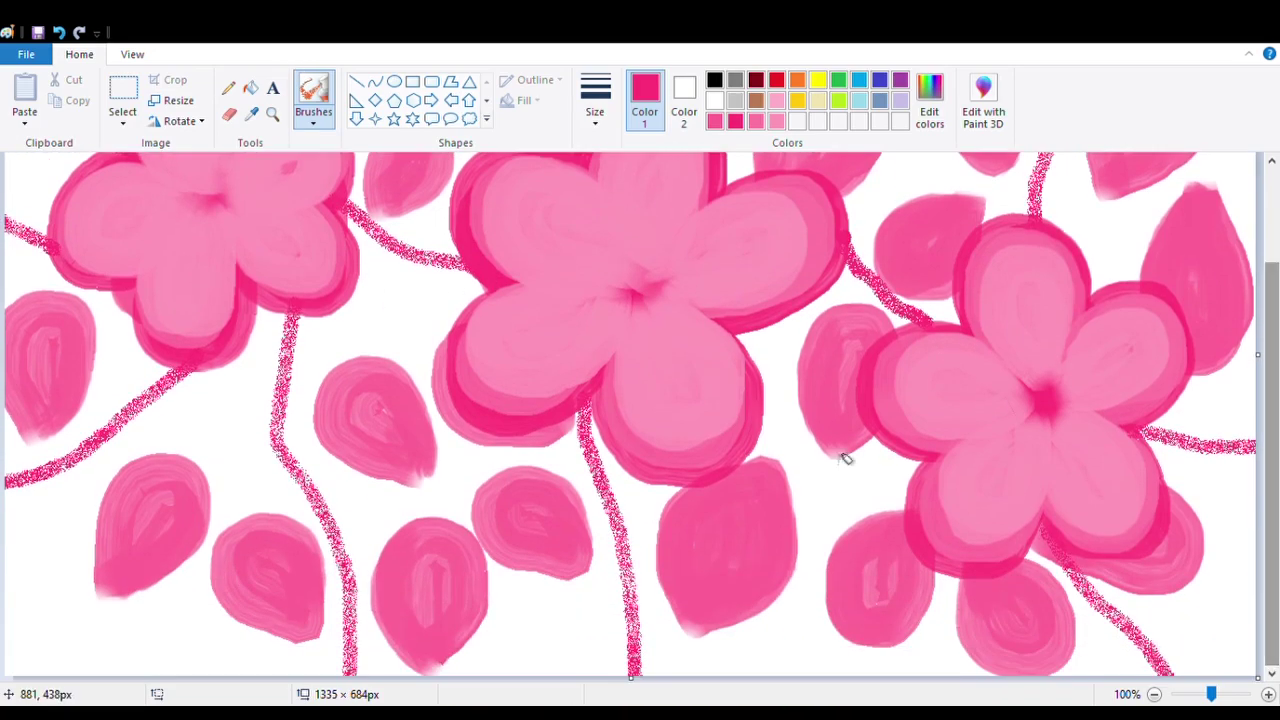
mouse_move(766, 336)
left_mouse_down()
mouse_move(795, 385)
mouse_move(797, 650)
left_mouse_up()
- Draw two more vines from the right flower to the right canvas edge, one from its upper petals and one from its lower-right petal
scroll(980, 500, "up", 3)
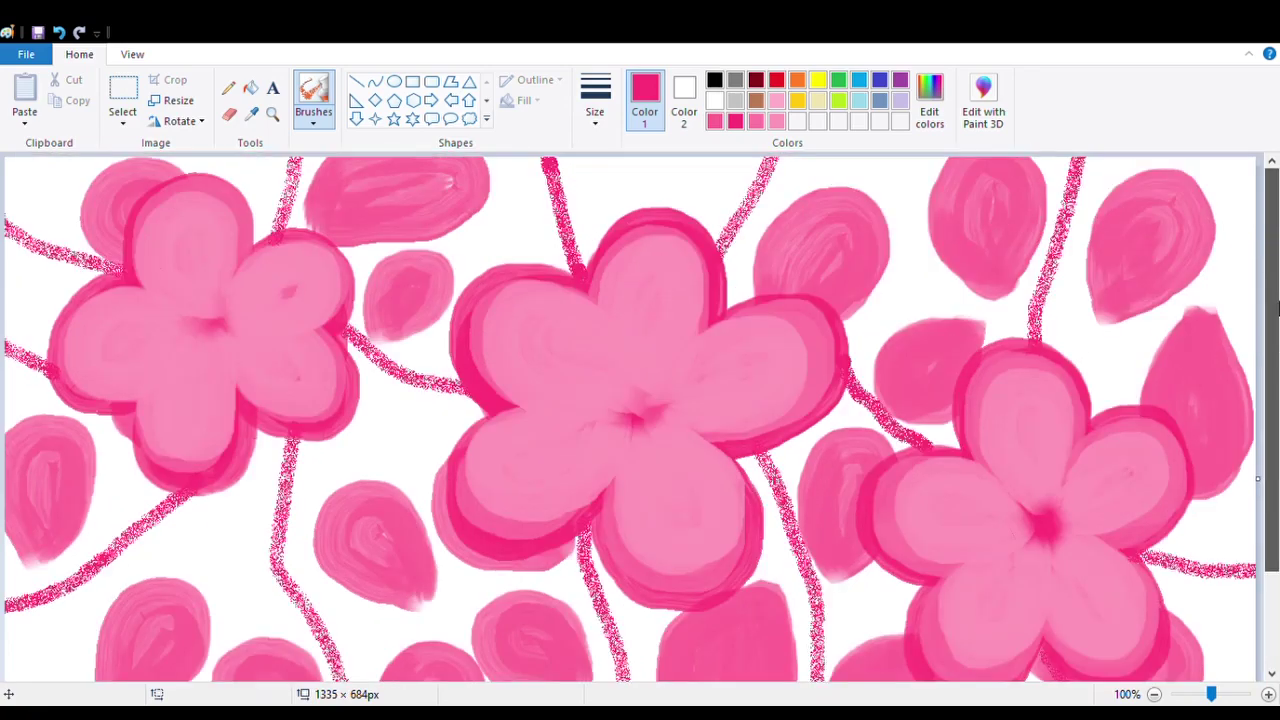
left_click_drag(1097, 400, 1270, 253)
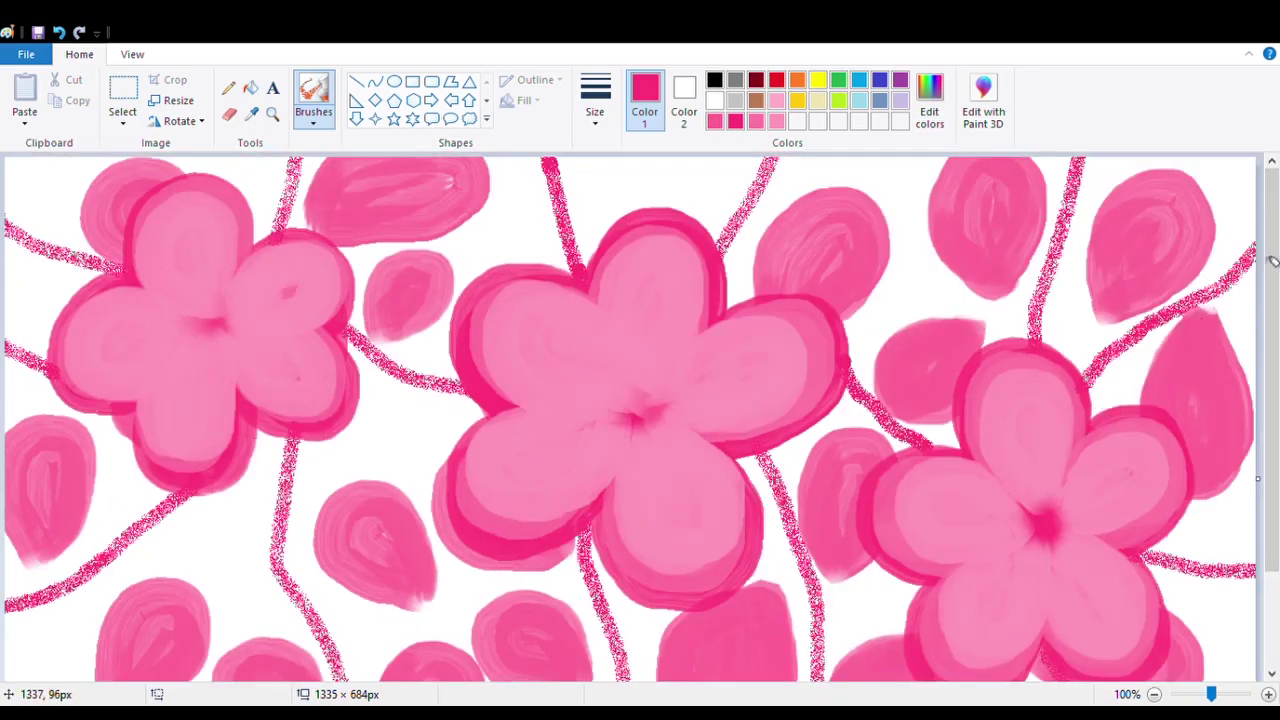
scroll(1210, 520, "down", 3)
left_click_drag(1176, 515, 1262, 590)
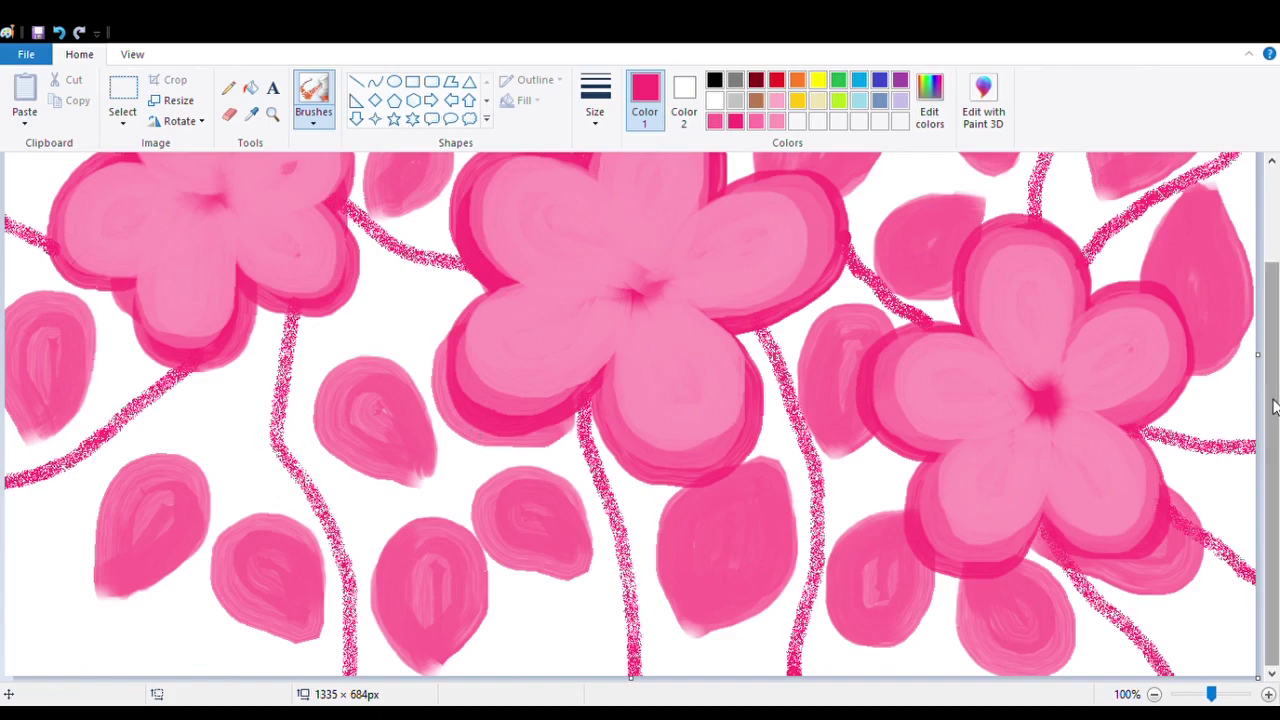
- Fill the background above the centre flower and the area between and below the left and centre flowers with turquoise
scroll(318, 512, "up", 3)
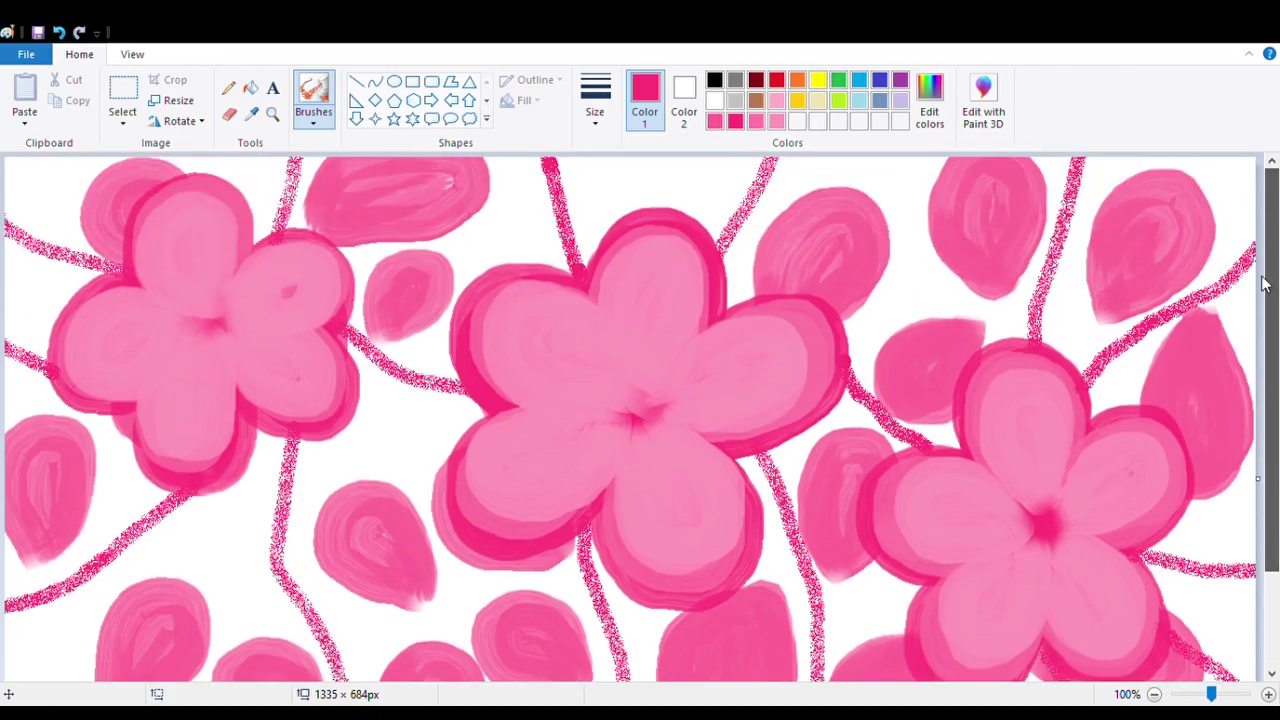
left_click(859, 80)
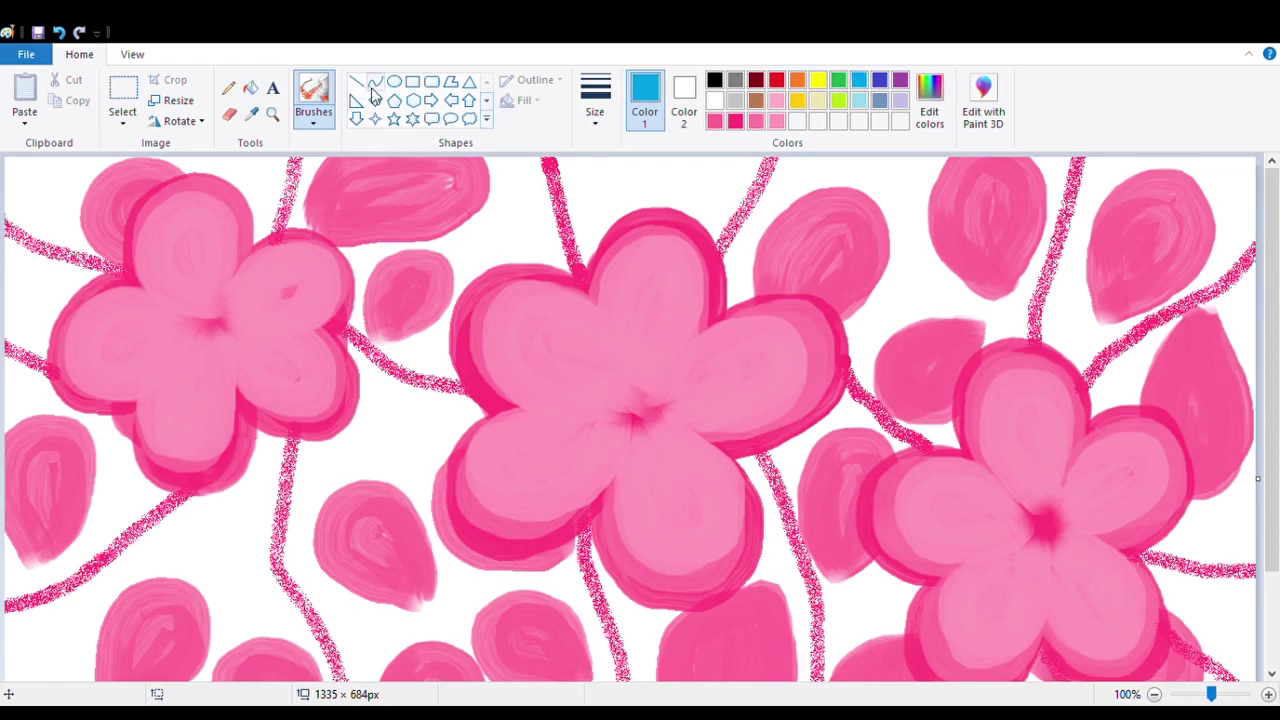
left_click(250, 87)
left_click(664, 187)
left_click(415, 462)
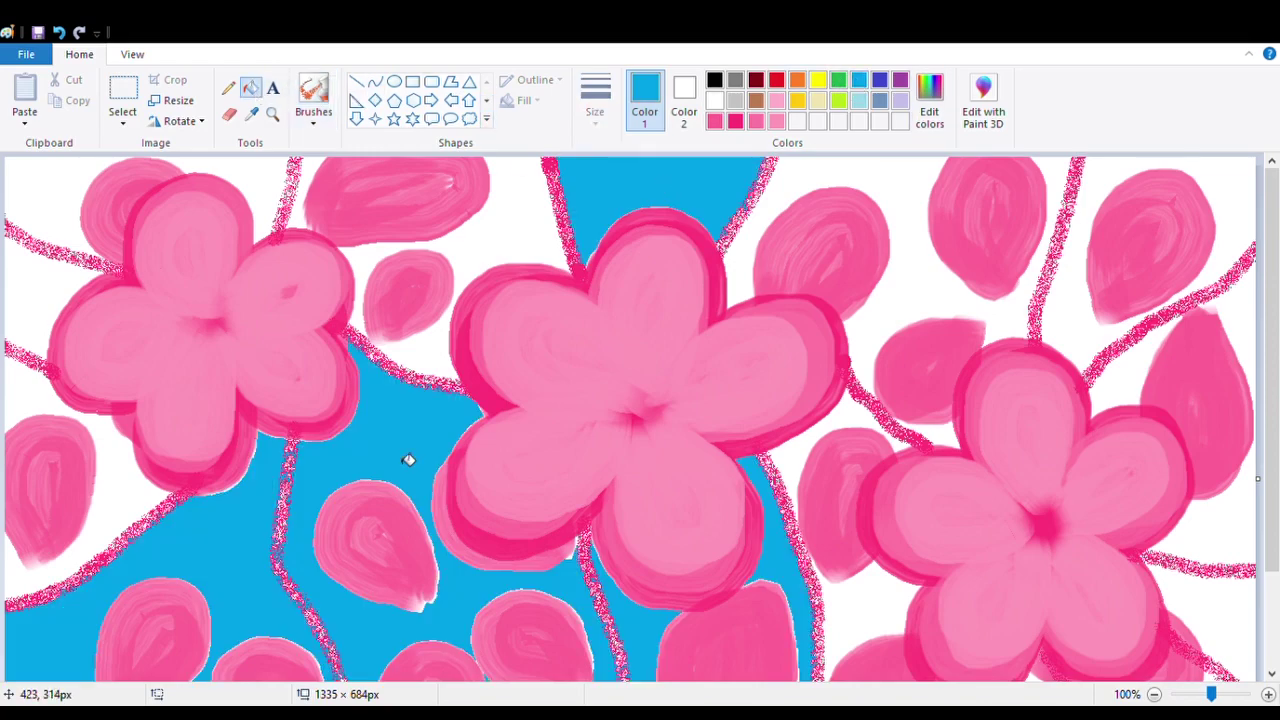
- Fill the upper-left corner and the right-edge section beside the right flower with green, and the upper-right and lower left-edge sections with lime
mouse_move(1272, 380)
left_mouse_down()
mouse_move(1274, 470)
mouse_move(1276, 388)
left_mouse_up()
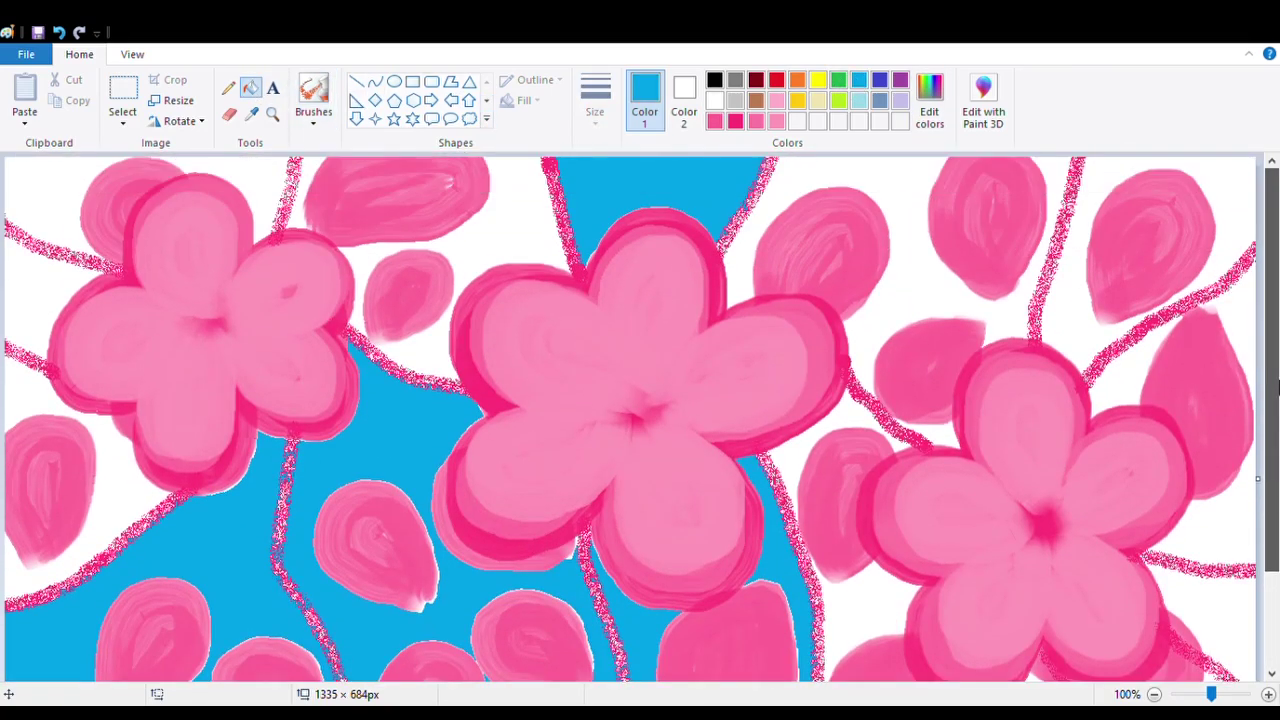
left_click(838, 84)
left_click(1238, 618)
left_click(54, 206)
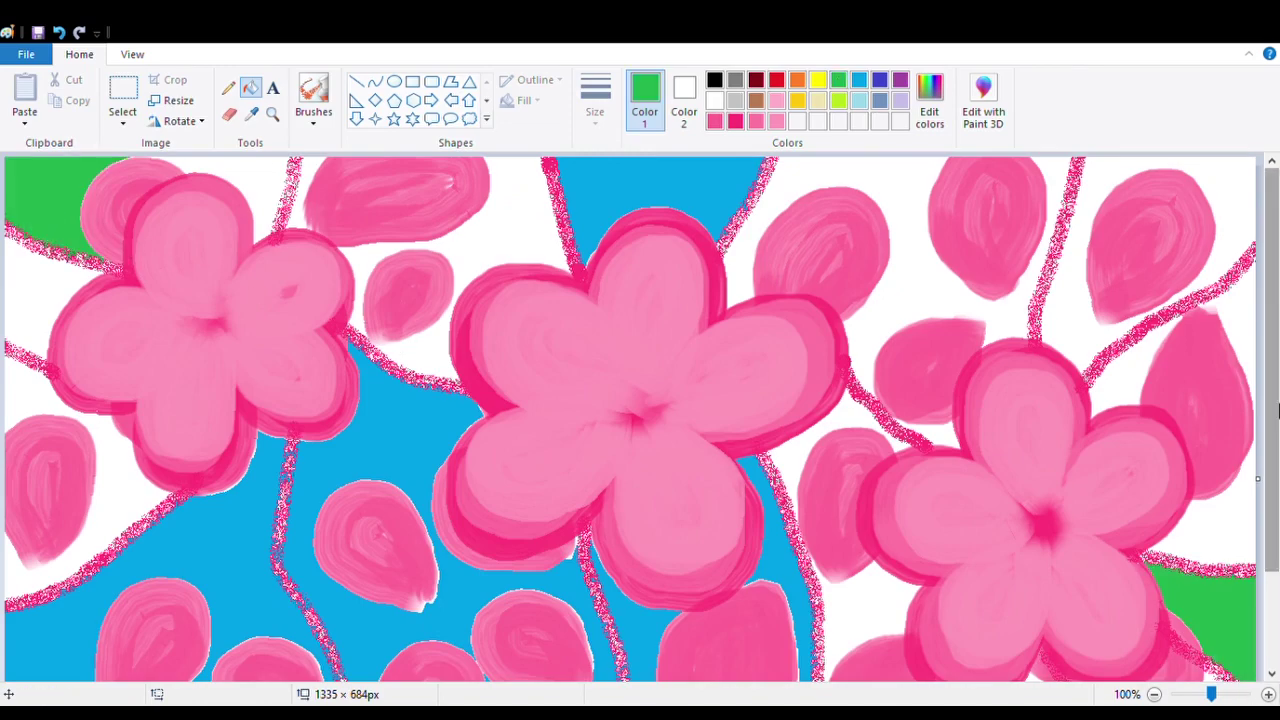
left_click(838, 101)
left_click(1236, 200)
left_click_drag(1274, 320, 1276, 410)
left_click(136, 400)
- Fill the sections upper-left of the centre flower and lower-left of the right flower with gold, and recolour the section above the centre flower light turquoise
left_click(818, 81)
left_click(508, 234)
left_click(940, 652)
left_click(859, 101)
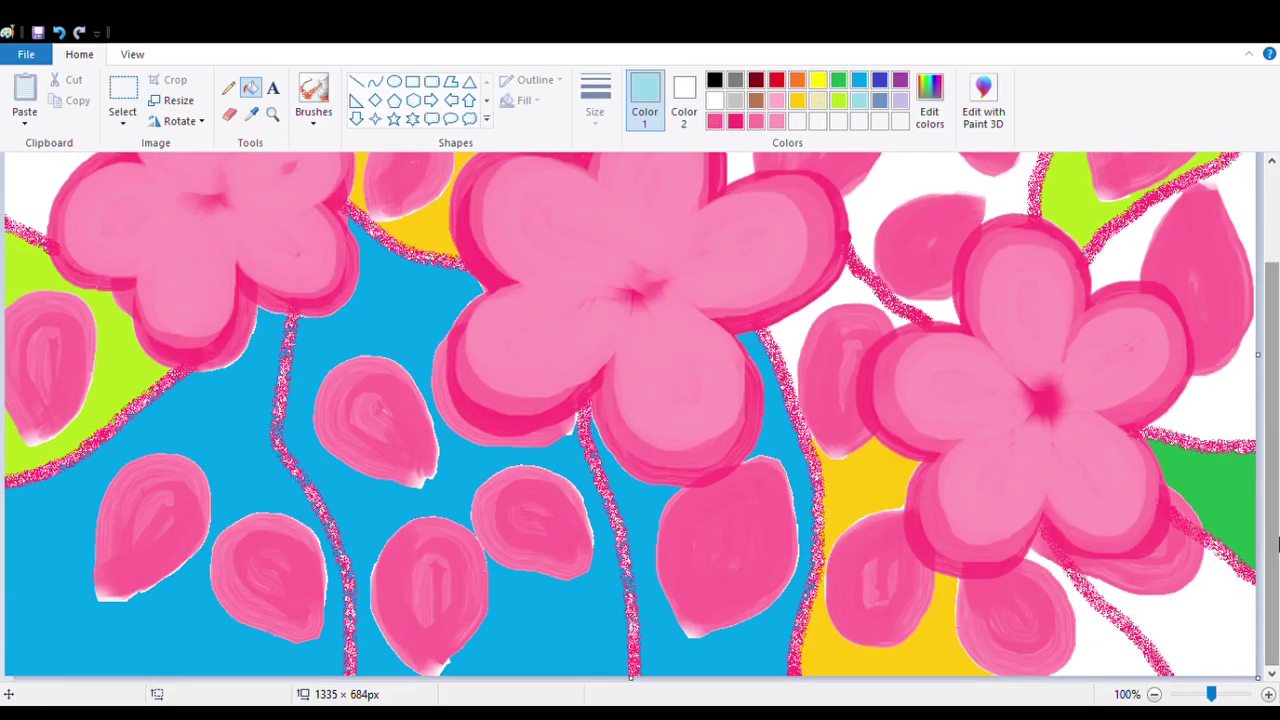
left_click_drag(1276, 543, 1276, 449)
left_click(711, 192)
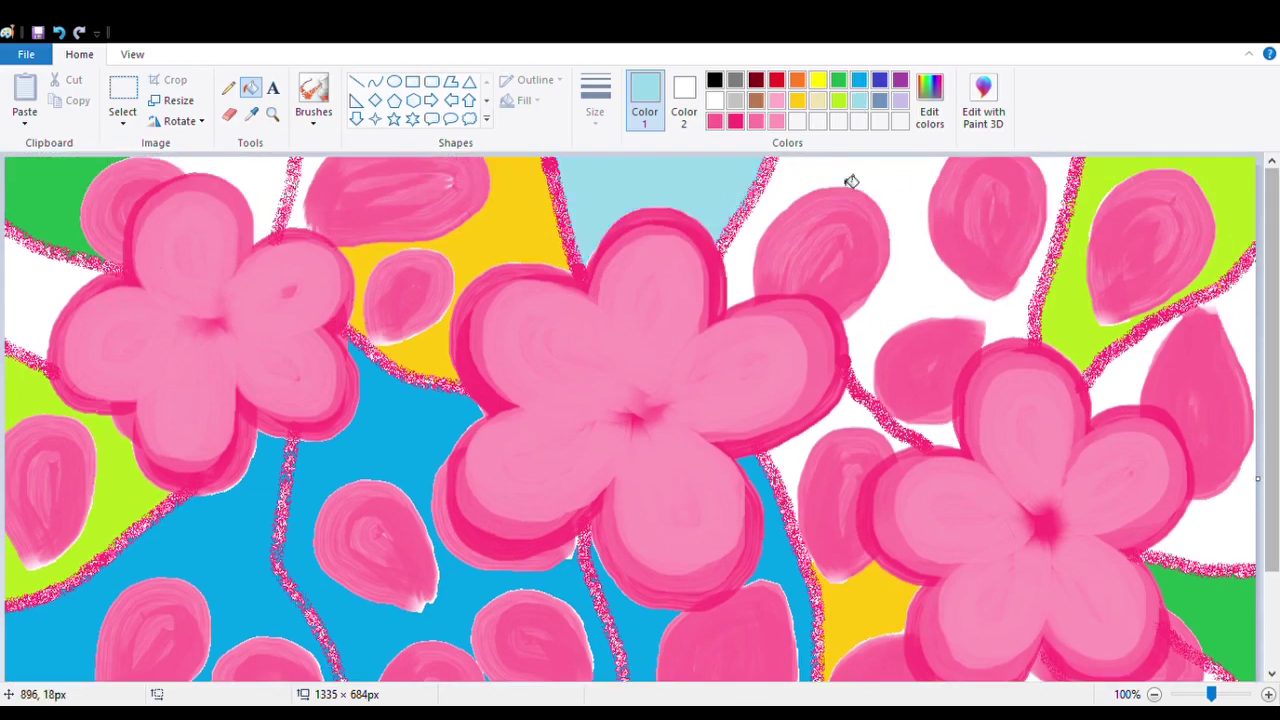
- Fill the section above and between the centre and right flowers with green, and the right-edge background around the large petal with light turquoise
left_click(838, 80)
left_click(912, 252)
mouse_move(1276, 400)
left_mouse_down()
mouse_move(1276, 440)
mouse_move(1276, 410)
left_mouse_up()
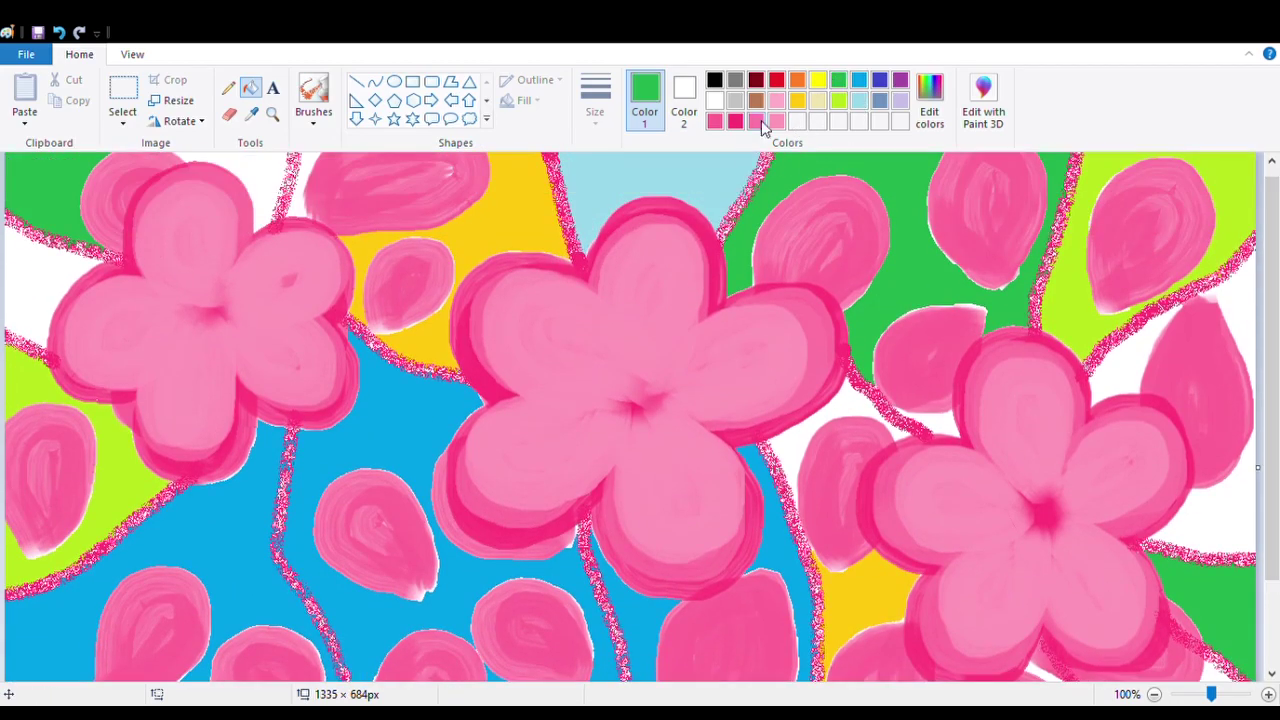
left_click(859, 101)
left_click(1224, 508)
left_click(1137, 384)
- Fill the small gap between the right flower and the large right-edge petal, and the left-edge section beside the left flower, with yellow
left_click(818, 80)
left_click(1134, 378)
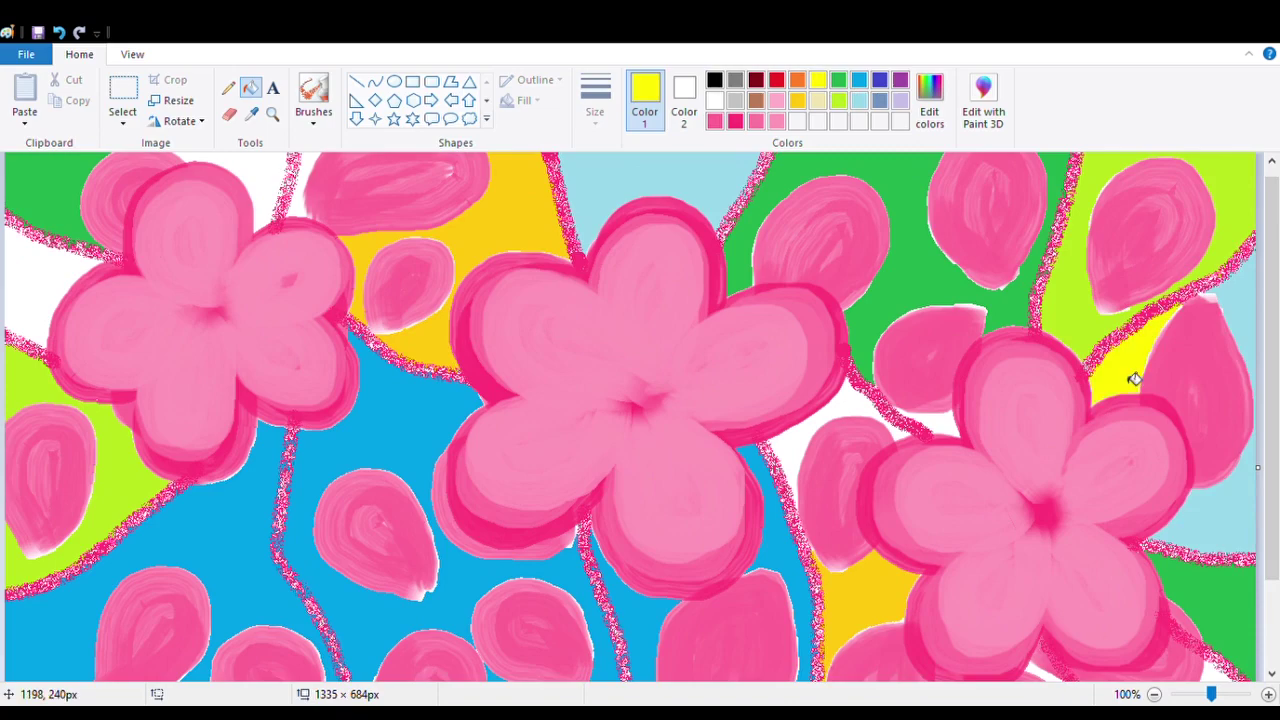
left_click(30, 293)
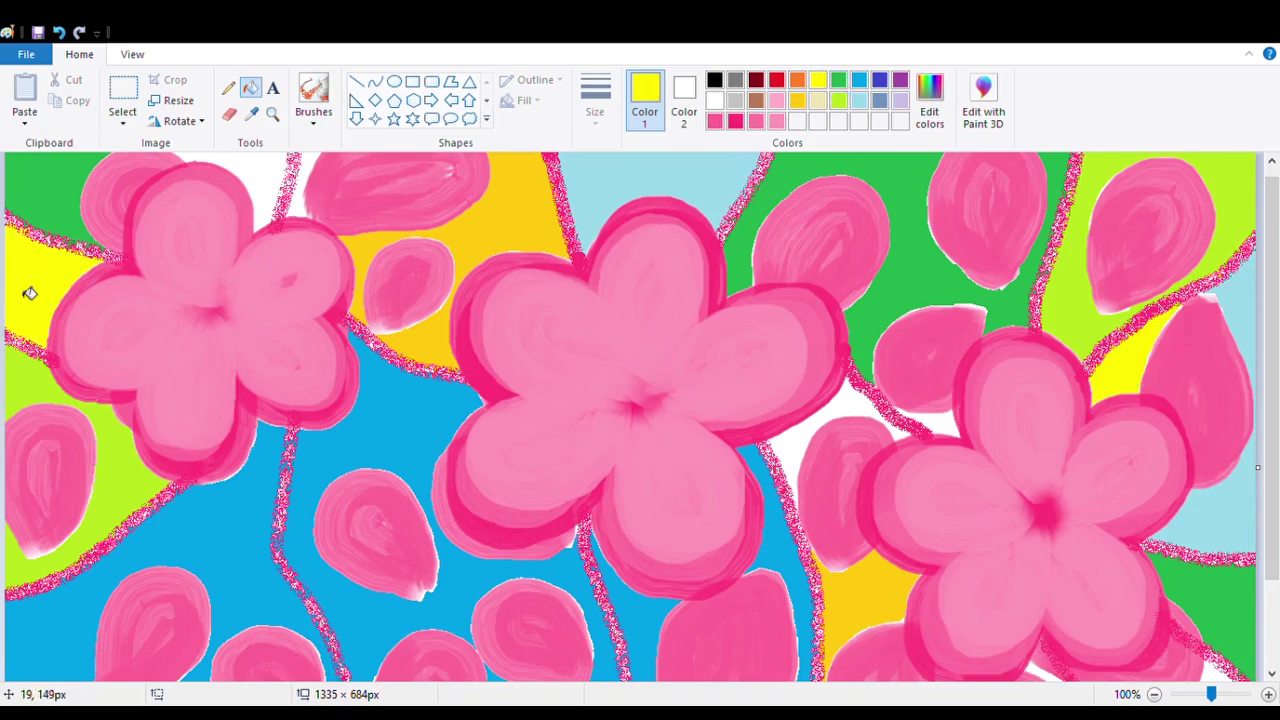
- Fill the remaining white gaps above the left flower and below the right flower with light turquoise and green
left_click(859, 101)
mouse_move(1276, 404)
left_mouse_down()
mouse_move(1277, 478)
mouse_move(1276, 380)
left_mouse_up()
left_click(1200, 638)
left_click(838, 80)
left_click(1110, 650)
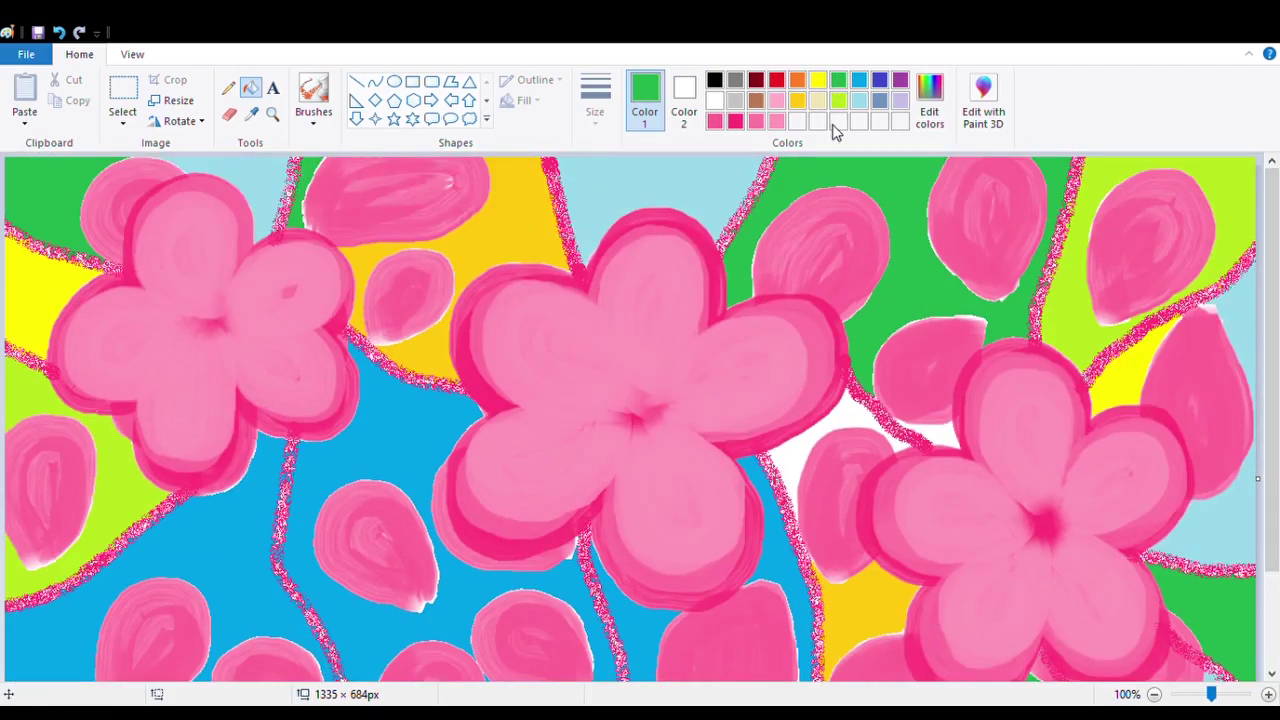
left_click(818, 80)
left_click(797, 438)
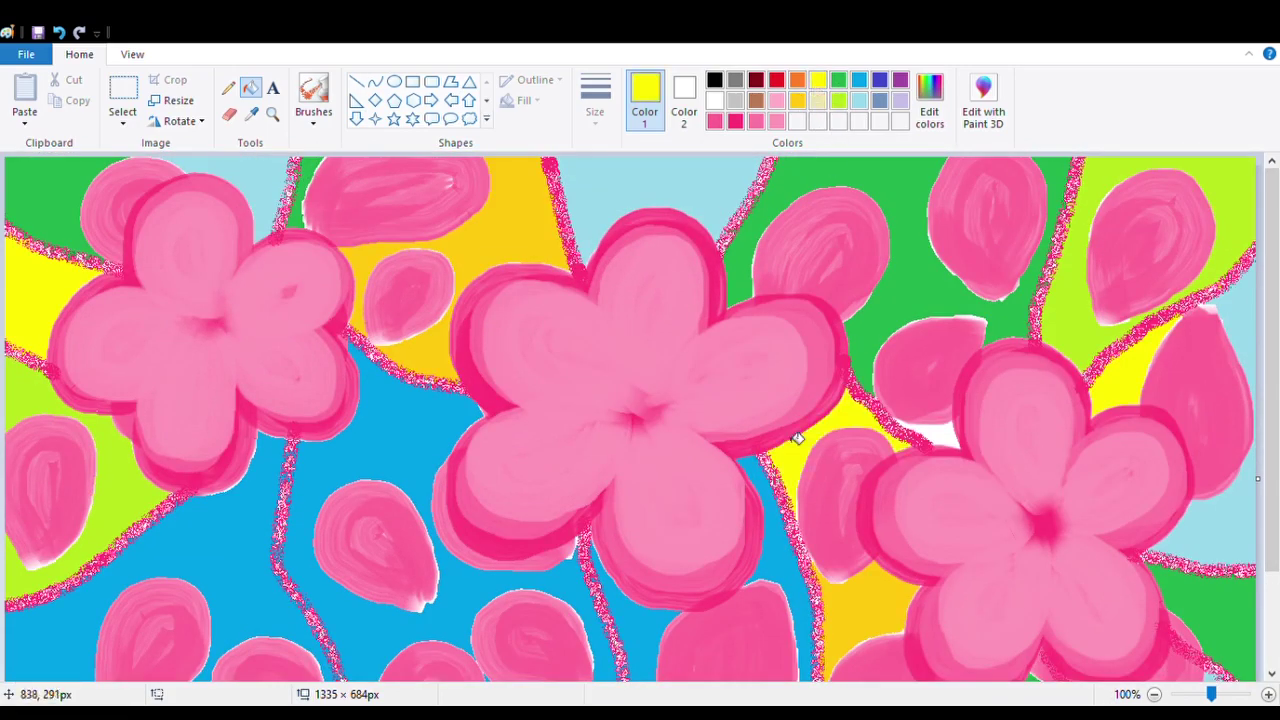
left_click(58, 33)
- Fill the section between the centre and right flowers with light turquoise, and the small gap above the right flower's upper-left petal with gold
left_click(793, 456)
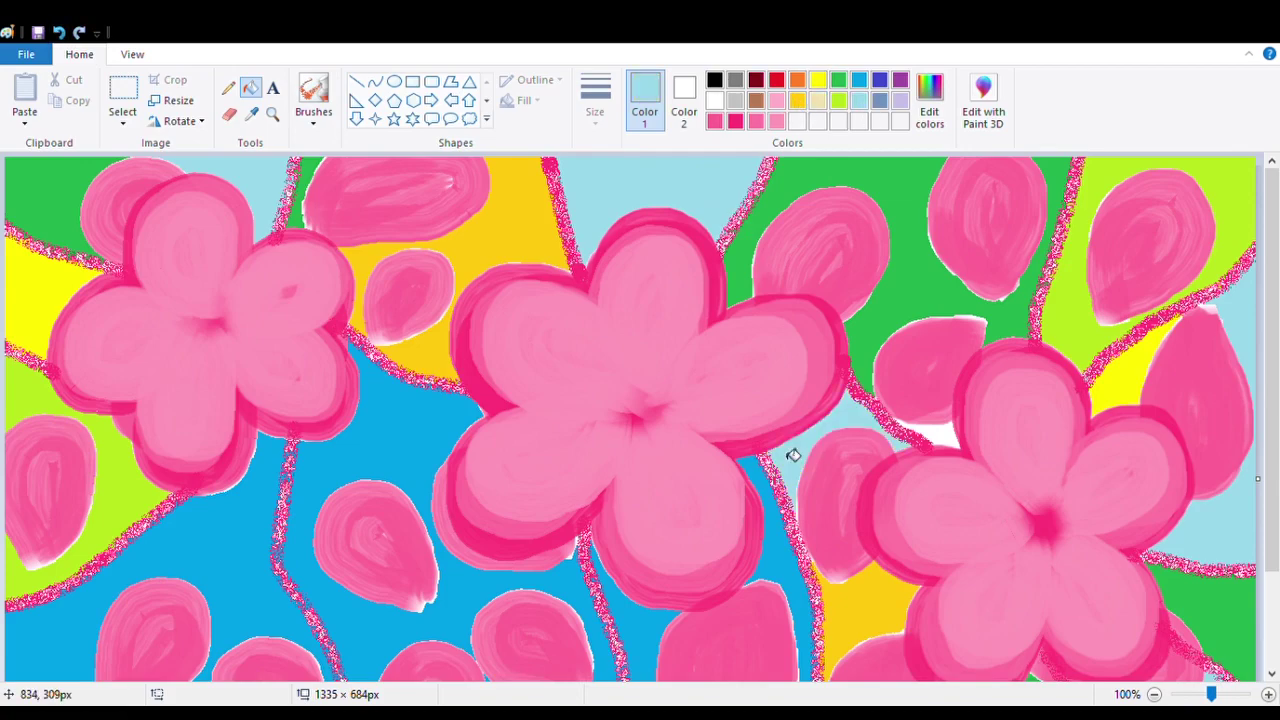
left_click(945, 438)
key("alt+v")
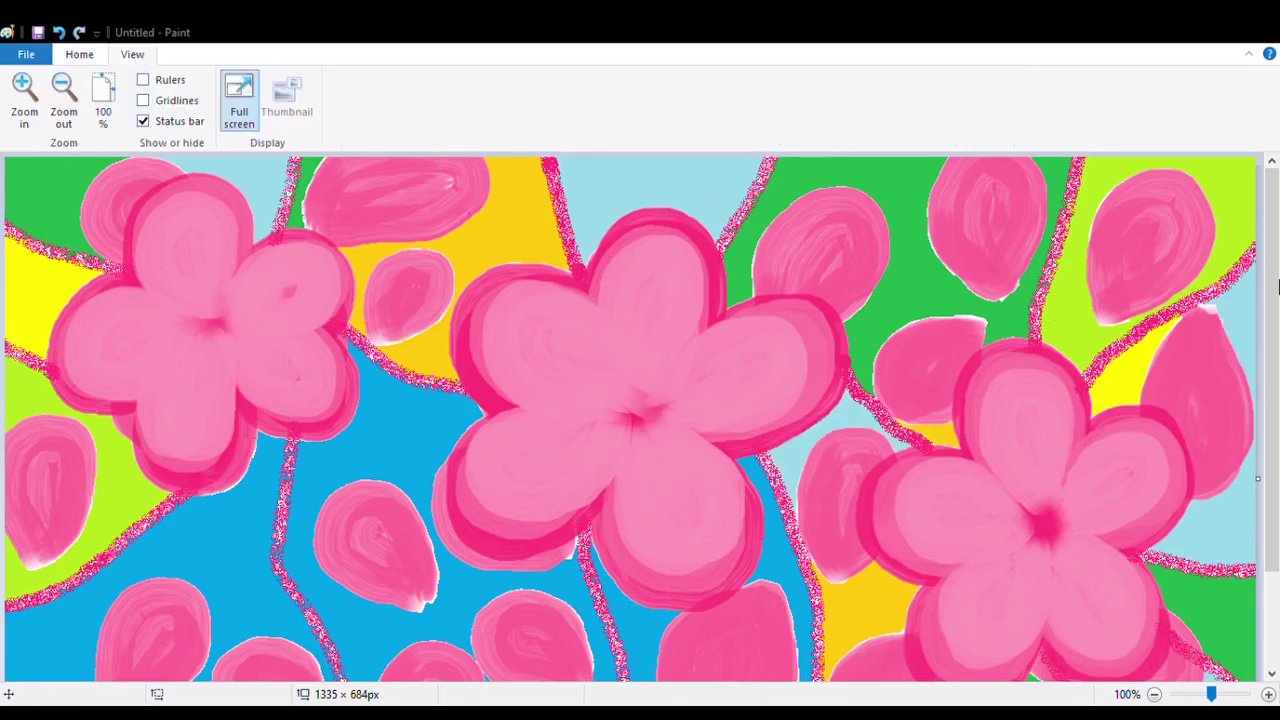